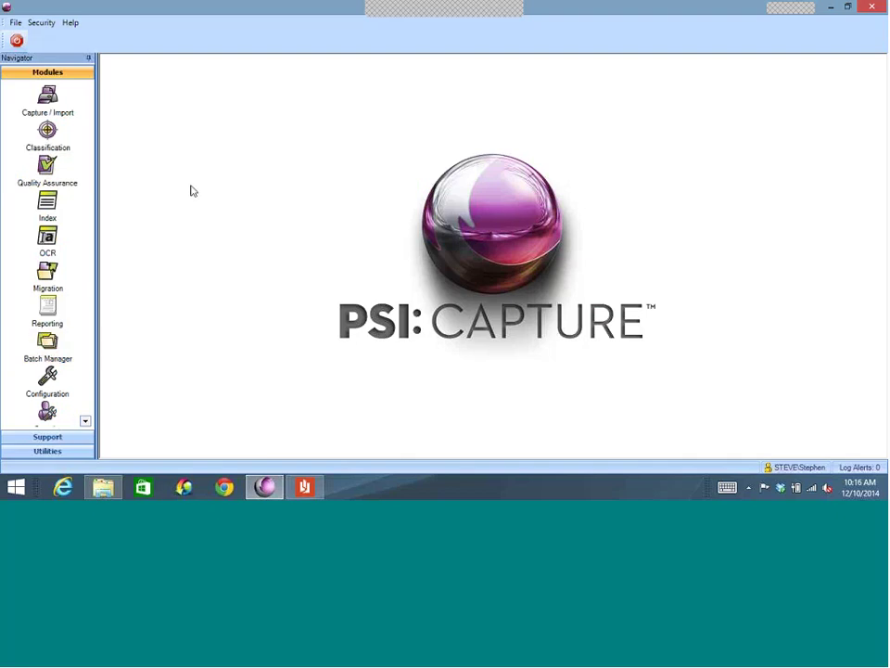
Open Capture / Import with the EasyAP document type
click(42, 104)
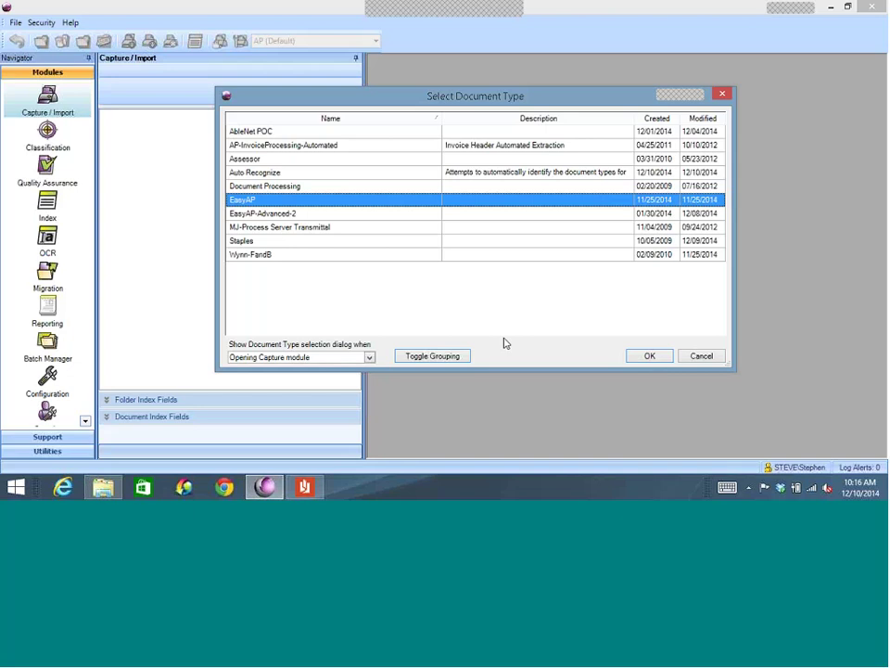
click(648, 357)
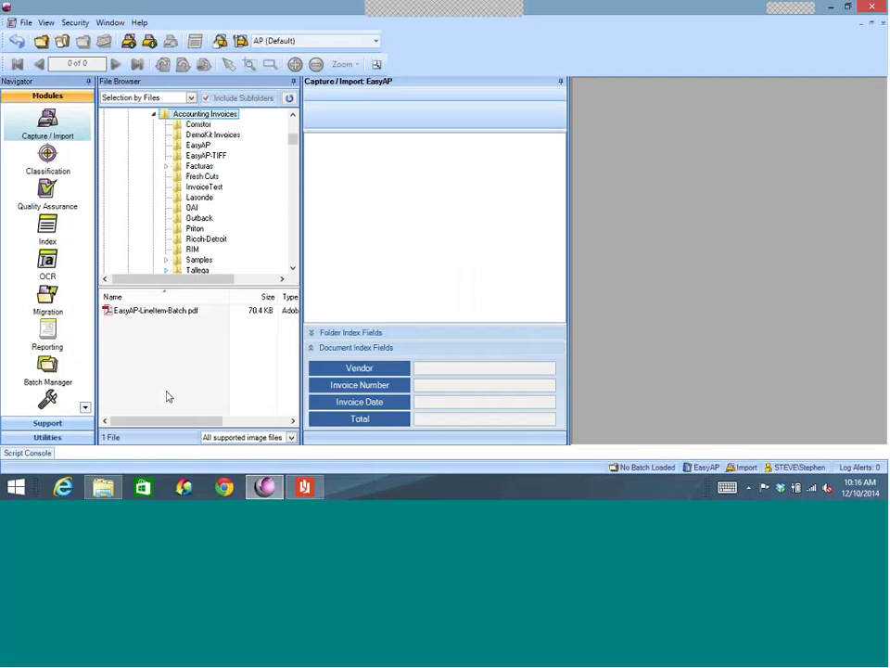
Select EasyAP-LineItem-Batch.pdf and start a new capture batch
click(165, 313)
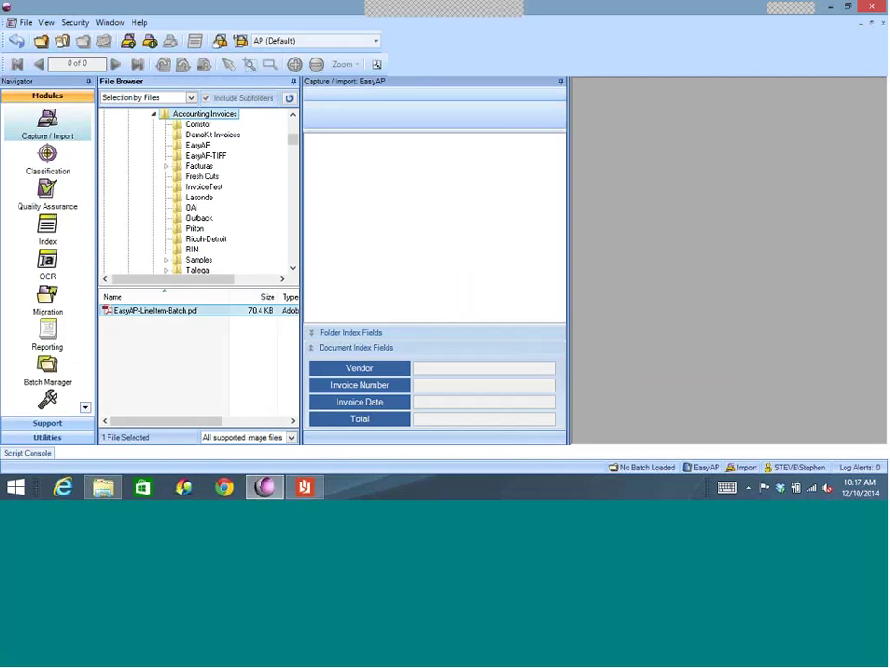
click(131, 44)
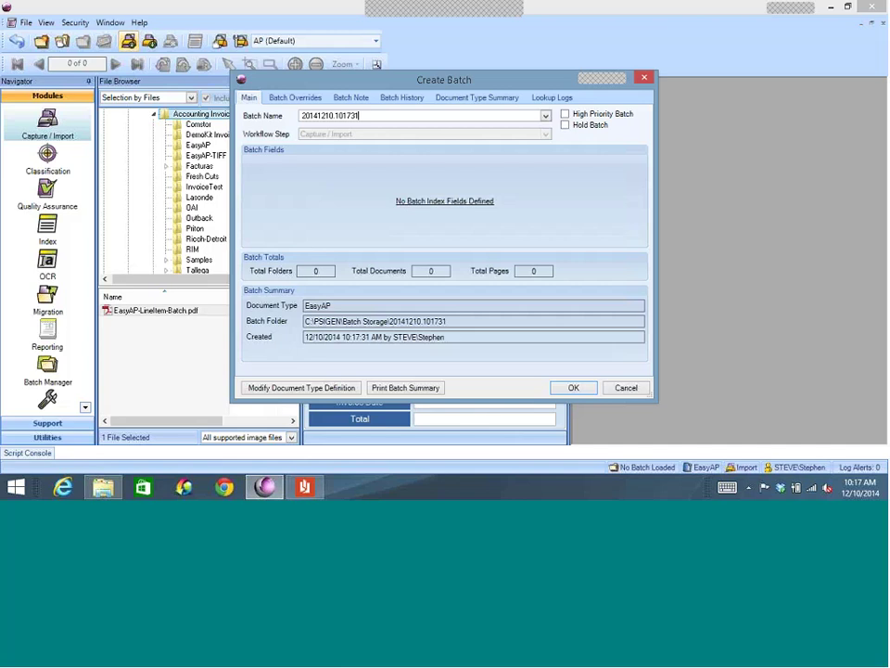
Create the batch, import the invoice PDF, view its Grainger and TFS documents, and continue to classification
click(574, 389)
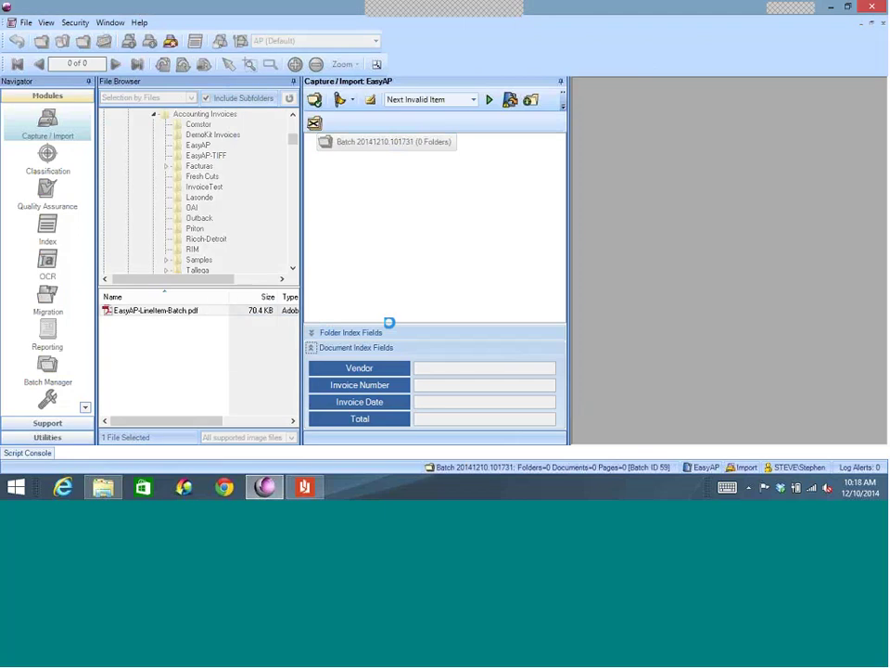
double_click(167, 312)
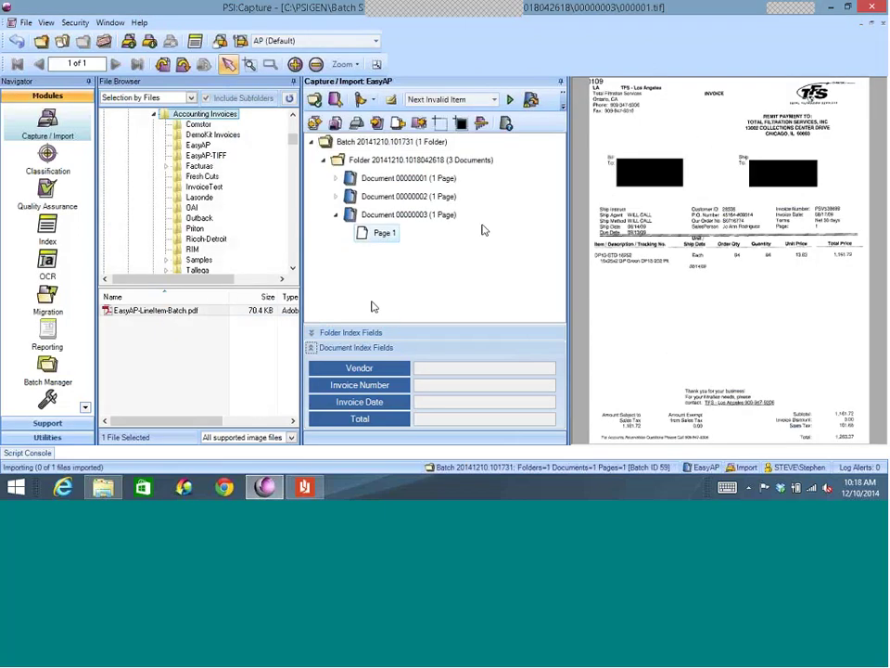
click(408, 197)
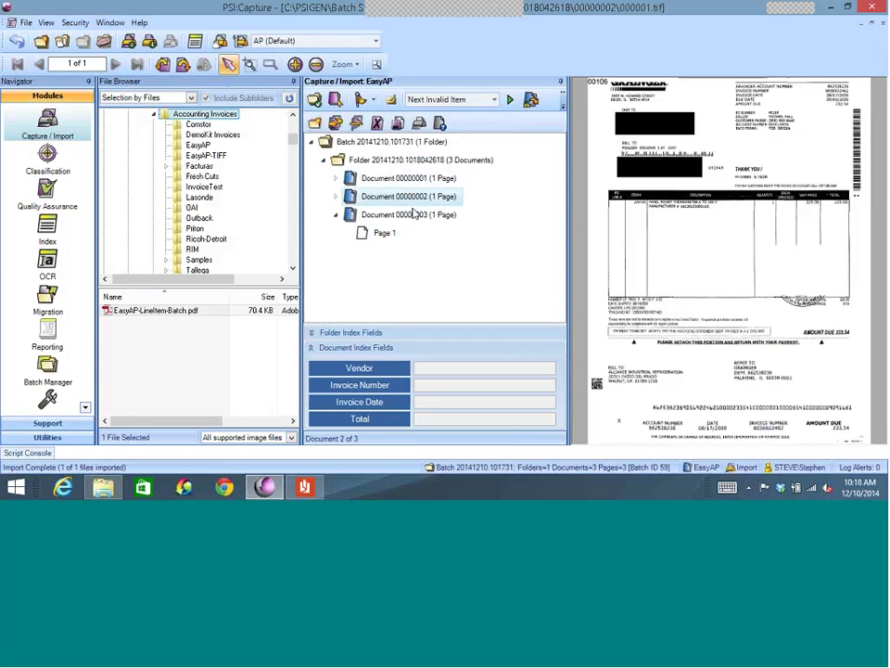
click(405, 215)
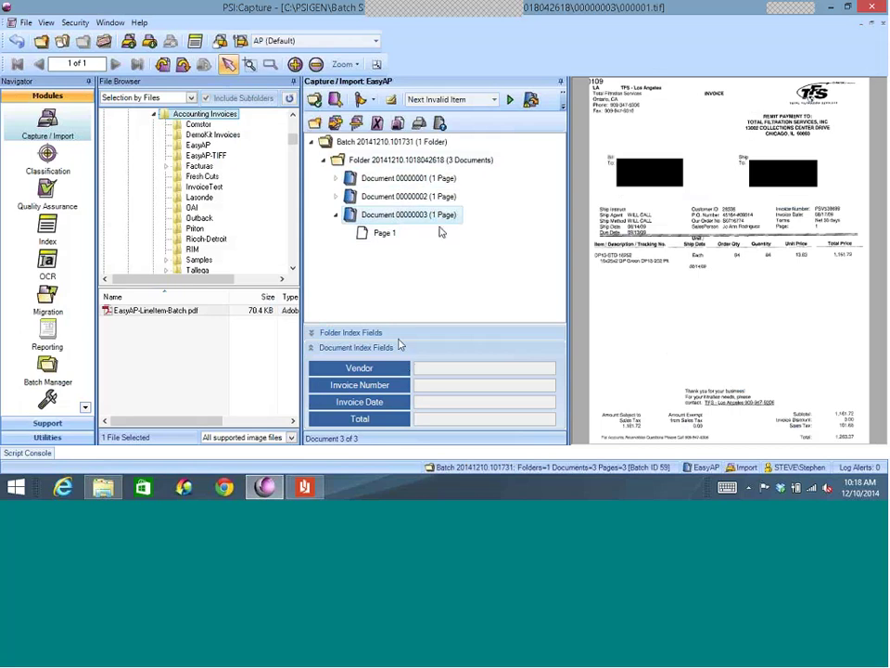
click(104, 42)
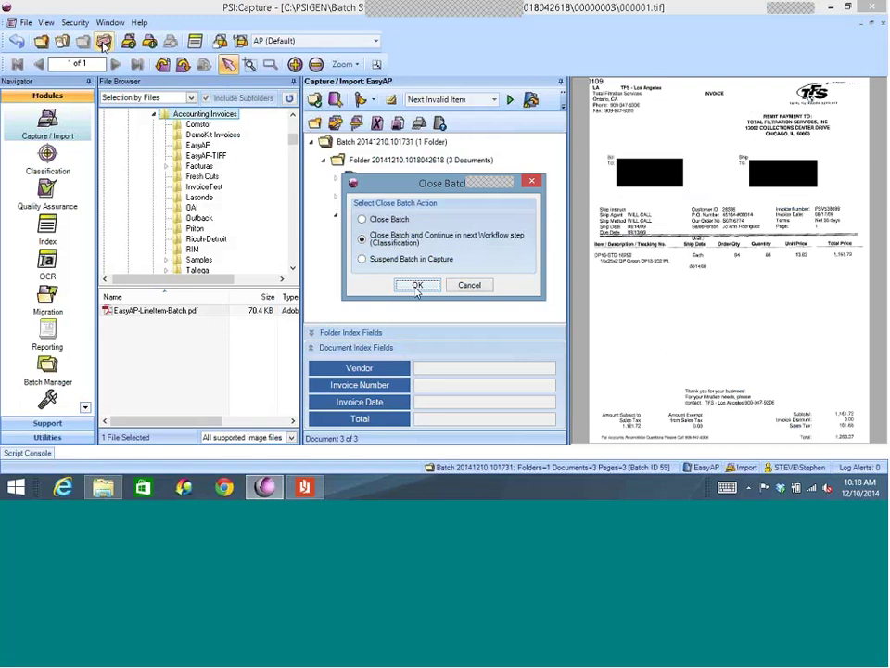
click(417, 286)
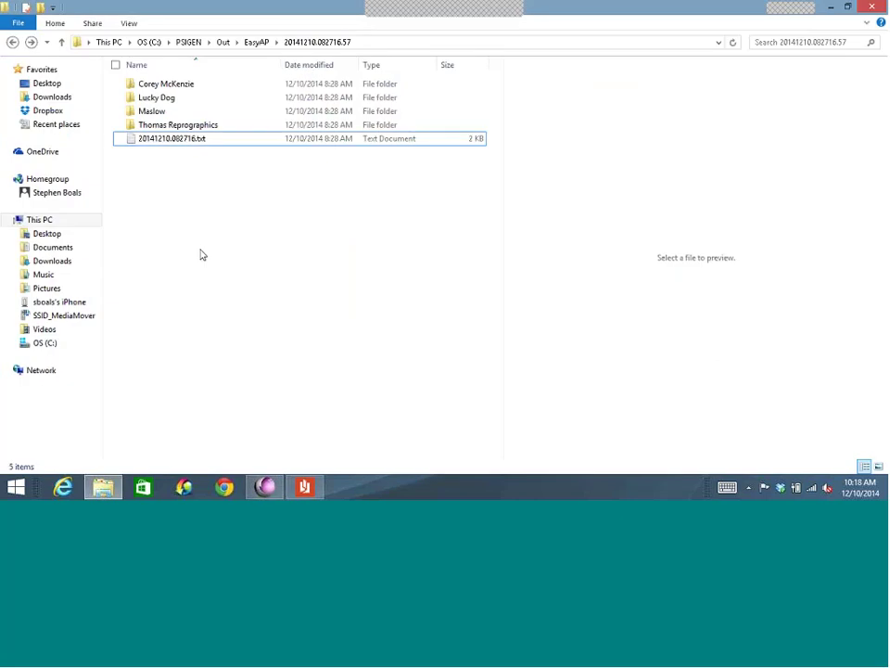
Return from the EasyAP output folder to PSI:Capture
click(266, 487)
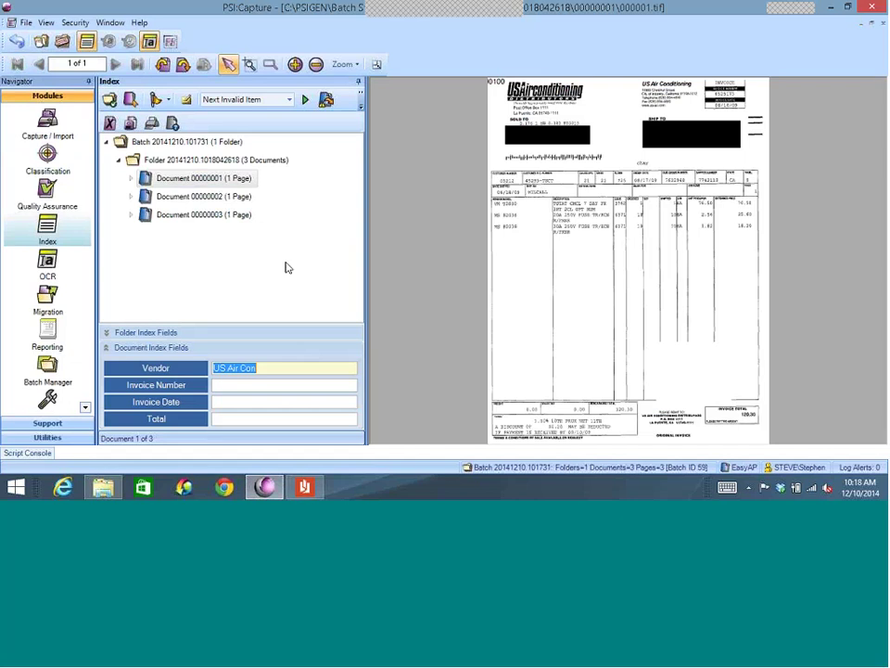
Index invoice 1 as US Air Con, number 6525173, date 08/17/09, total 120.30
click(266, 367)
key(Tab)
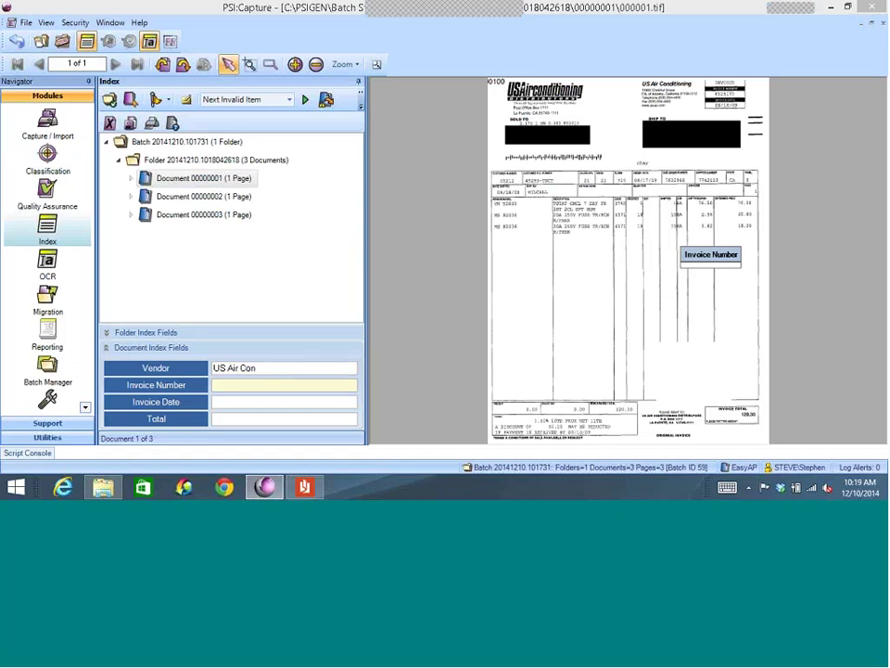
drag(713, 92, 724, 102)
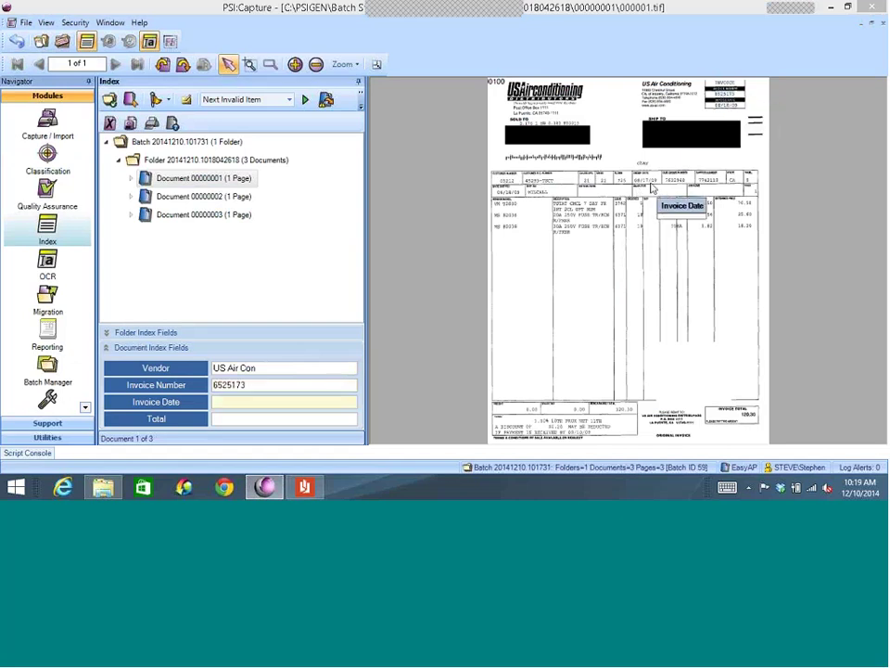
drag(634, 177, 658, 184)
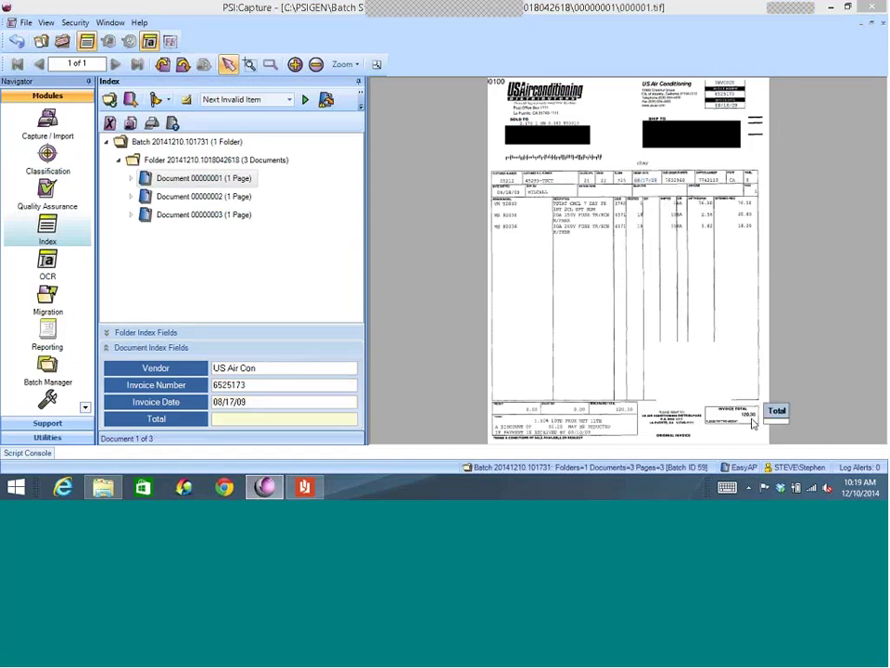
drag(739, 411, 751, 420)
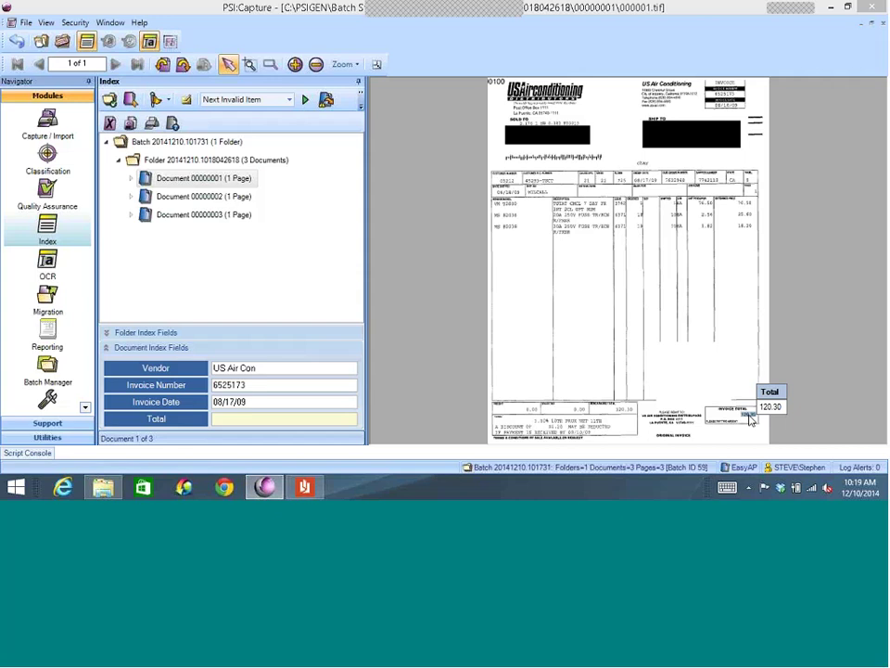
Accept the first invoice's total and the second invoice's fields, including total 233.54
click(751, 419)
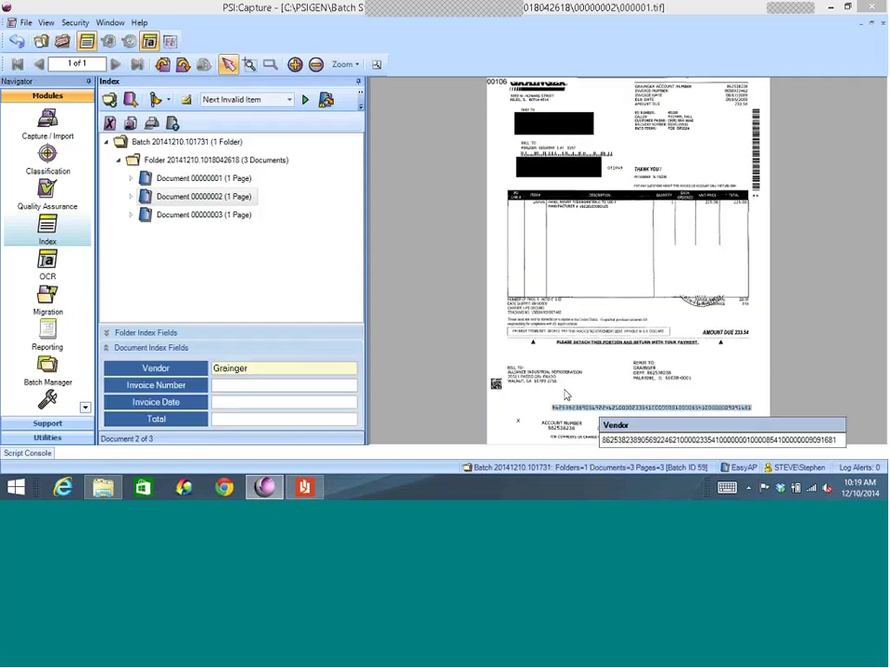
key(Tab)
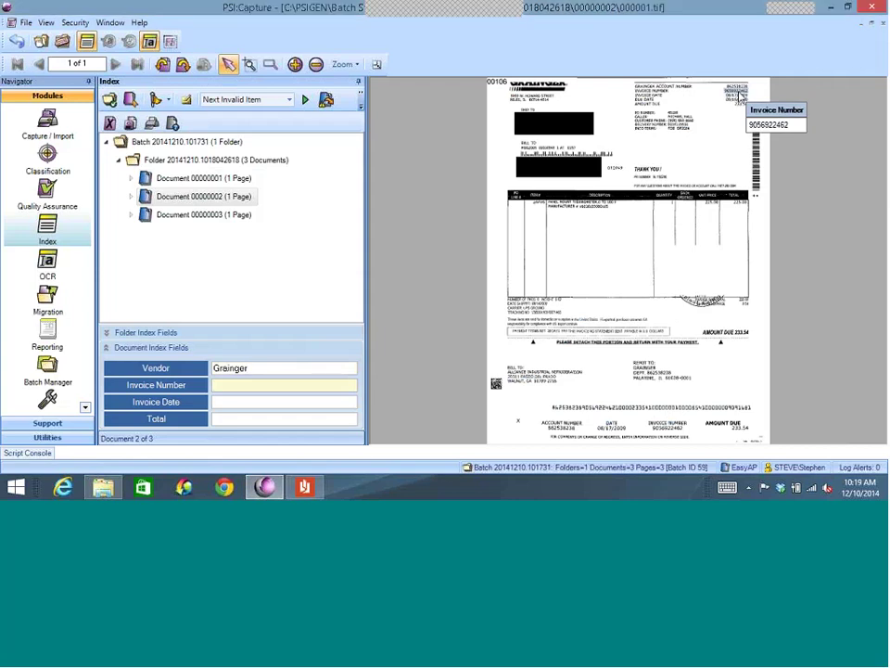
key(Tab)
key(Tab)
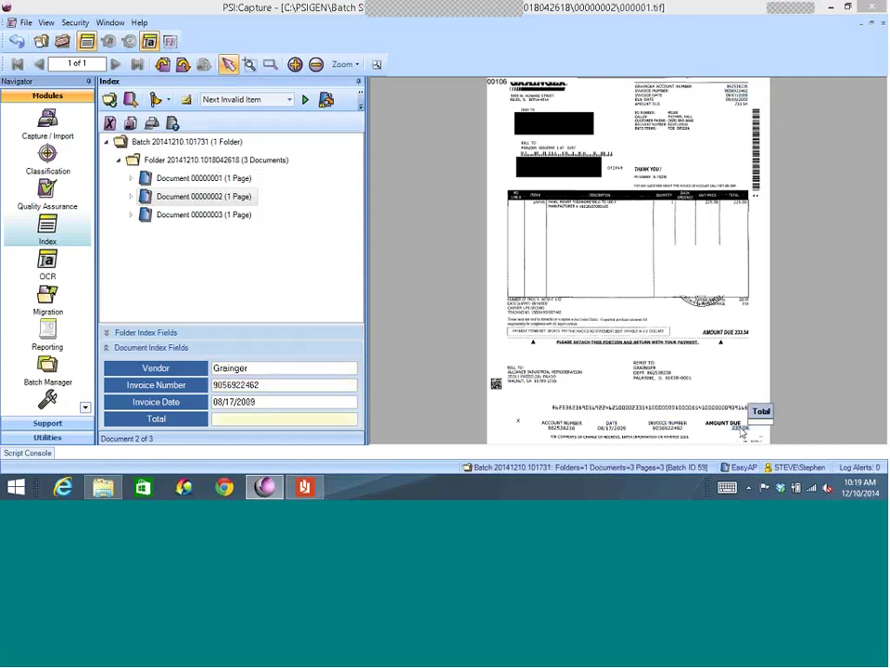
key(Tab)
Index the TFS invoice with number PSV538699, date 08/17/09 and total 1,263.37
text(TFS)
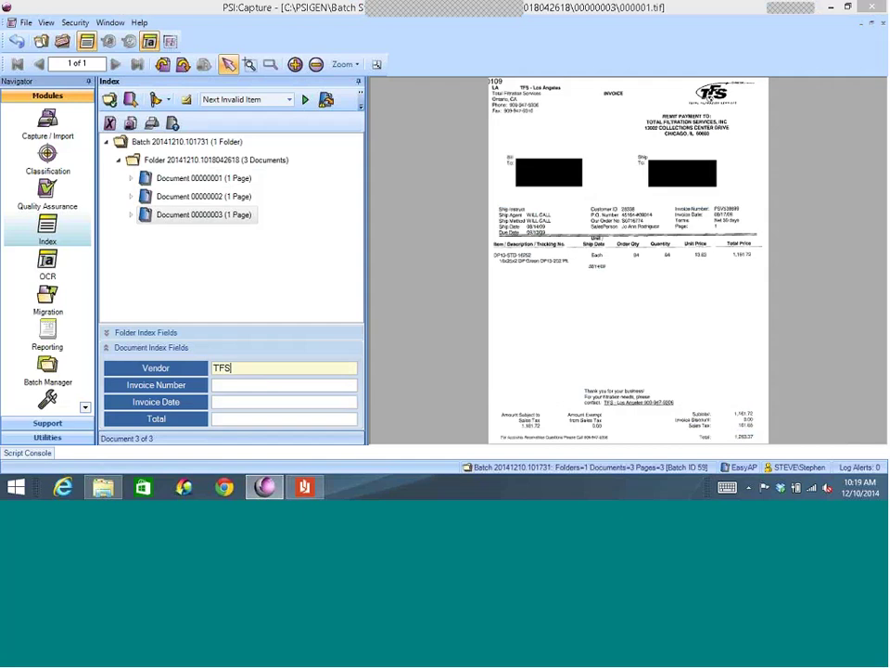
click(282, 384)
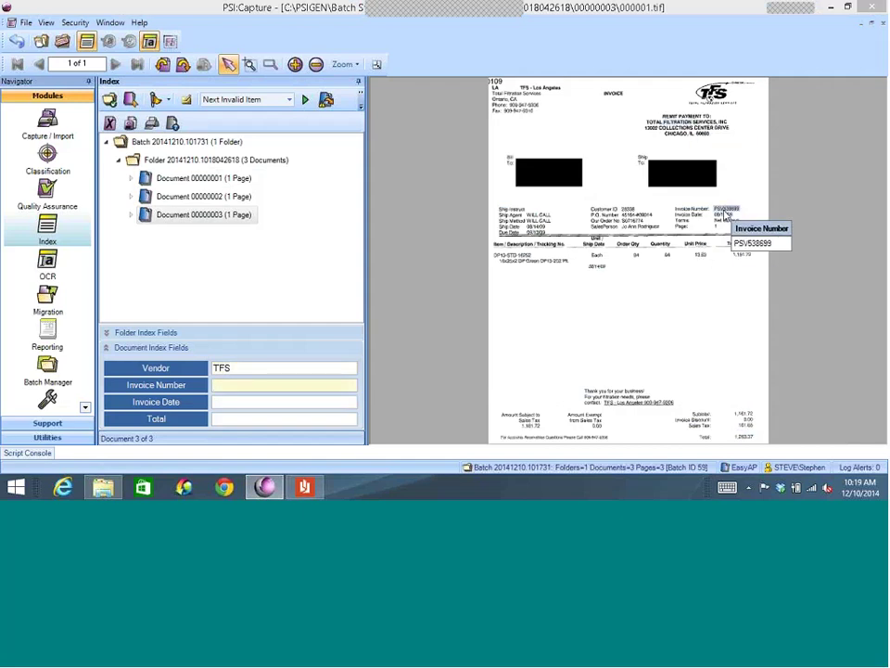
click(725, 213)
click(723, 221)
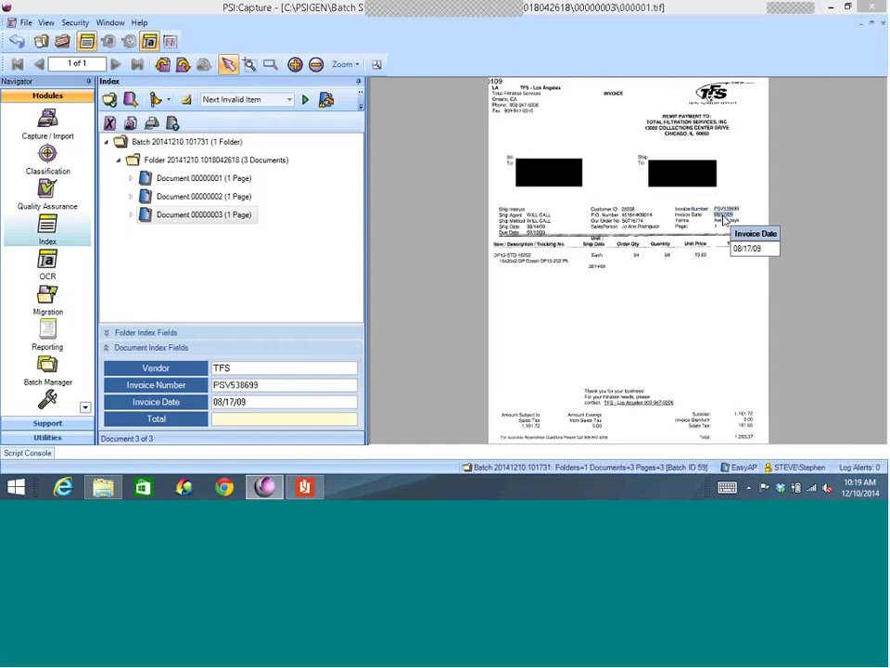
click(747, 440)
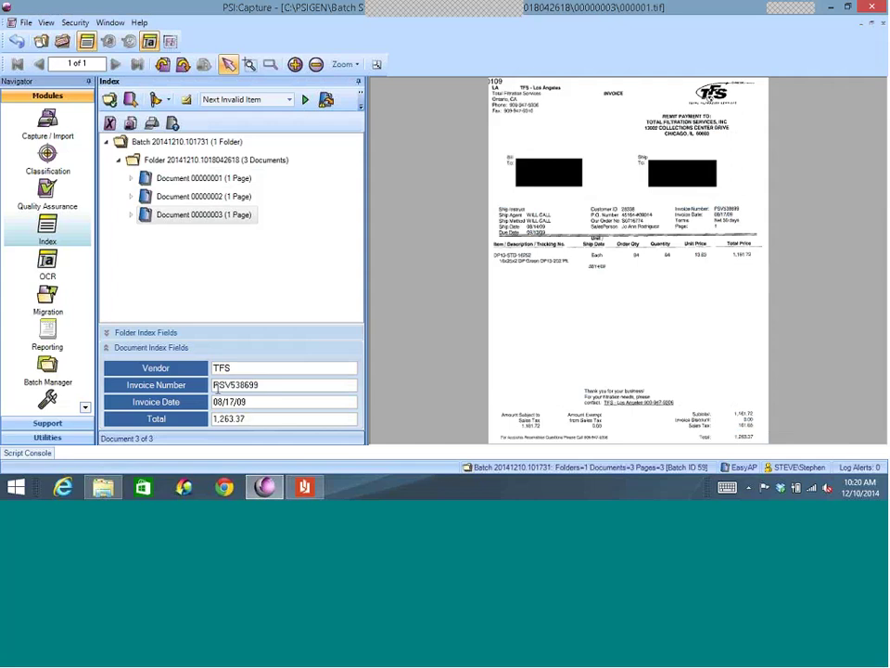
Close the indexed batch and continue it to Quality Assurance
click(62, 41)
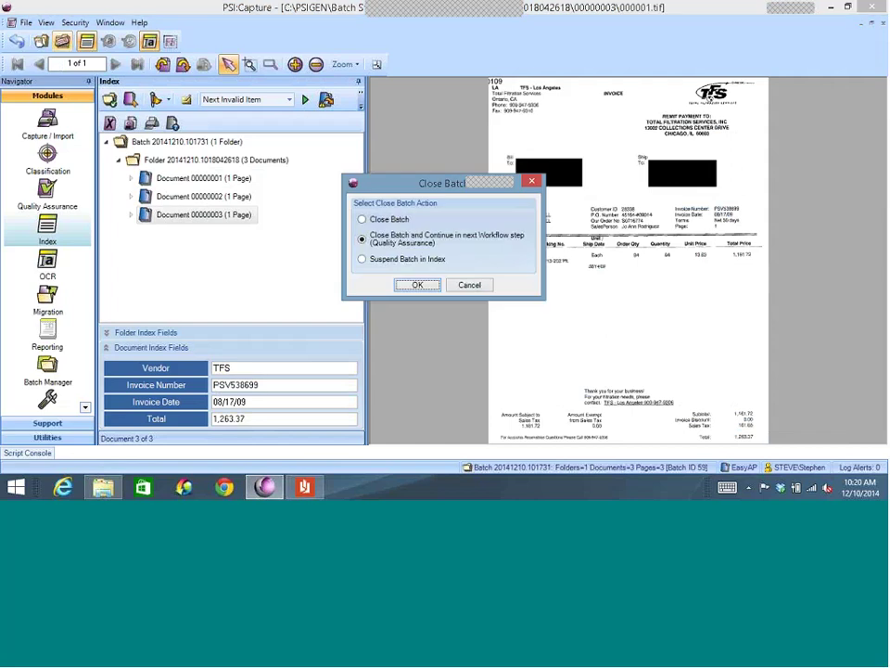
click(437, 287)
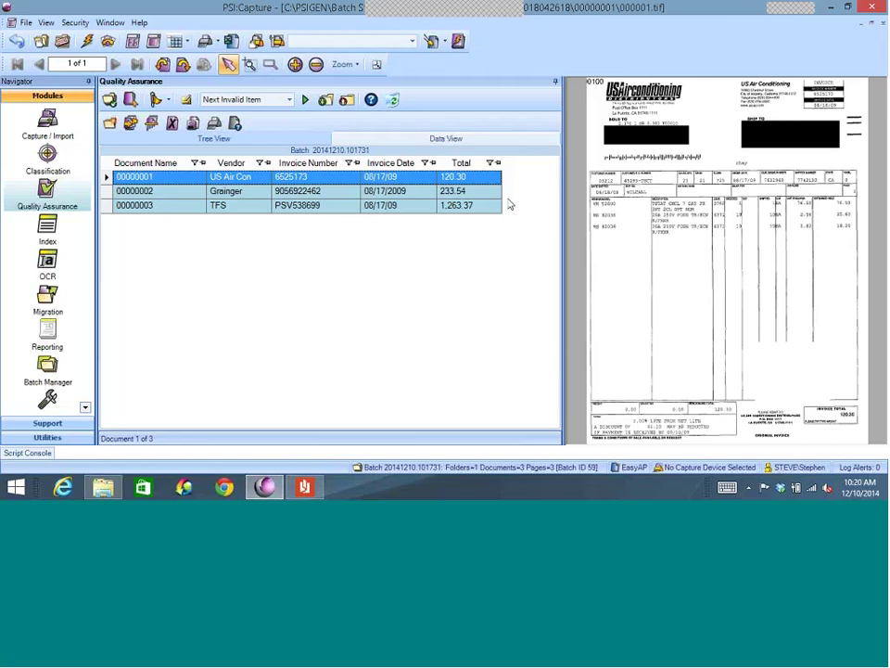
Review the Grainger, TFS and US Air Con invoices, then close the batch
click(196, 193)
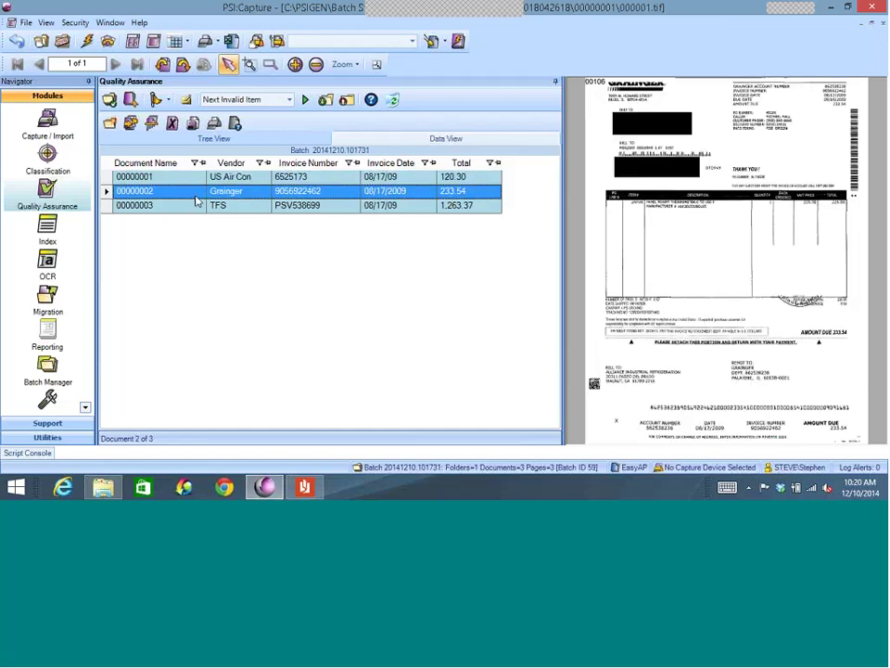
click(196, 212)
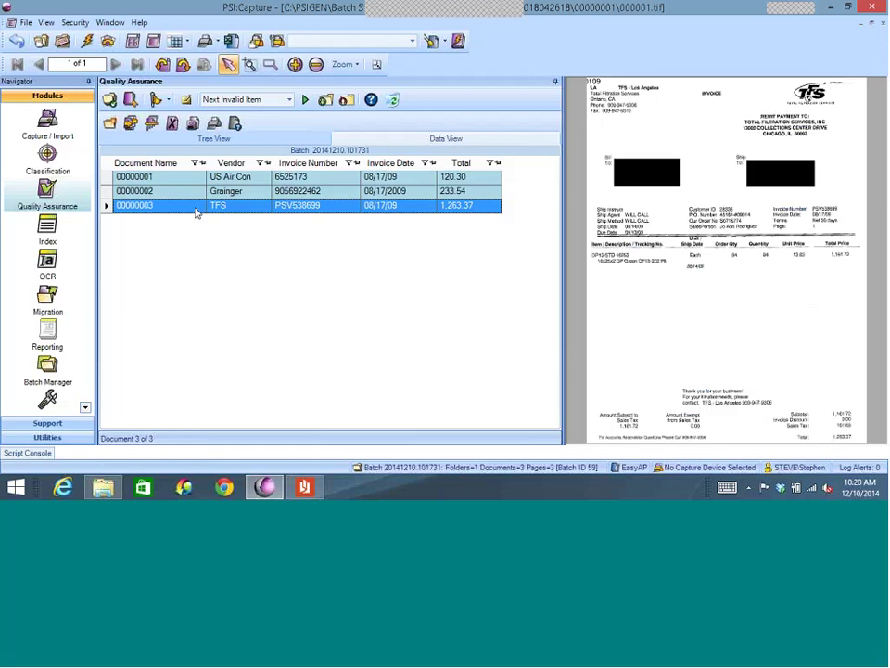
click(197, 178)
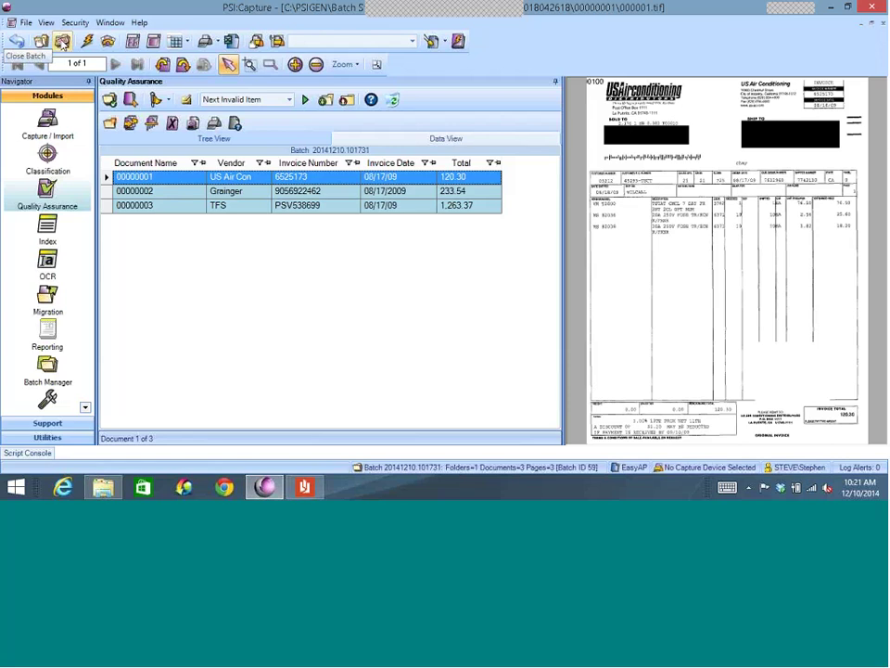
click(16, 41)
click(428, 280)
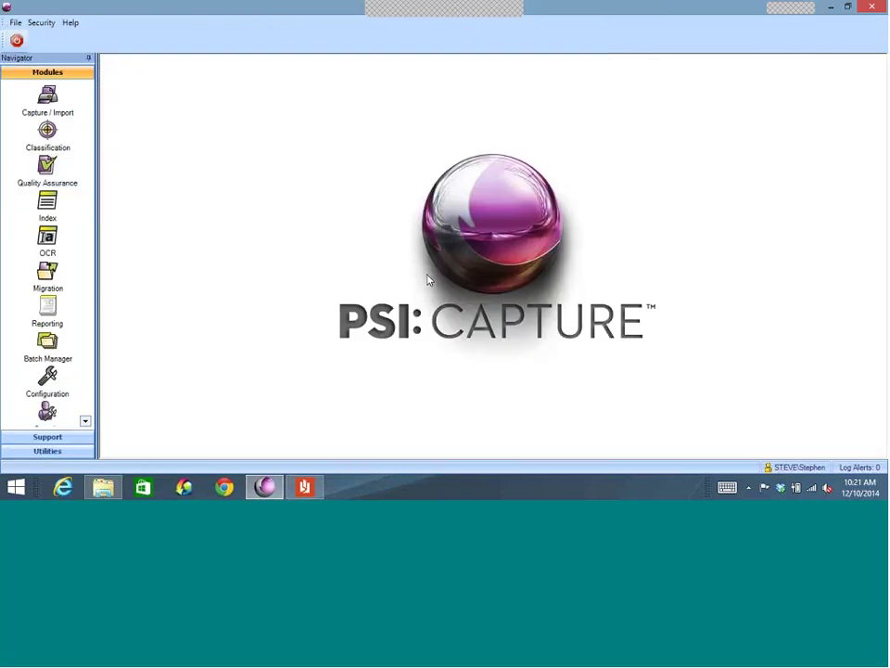
Open Capture / Import with the Staples document type
click(50, 111)
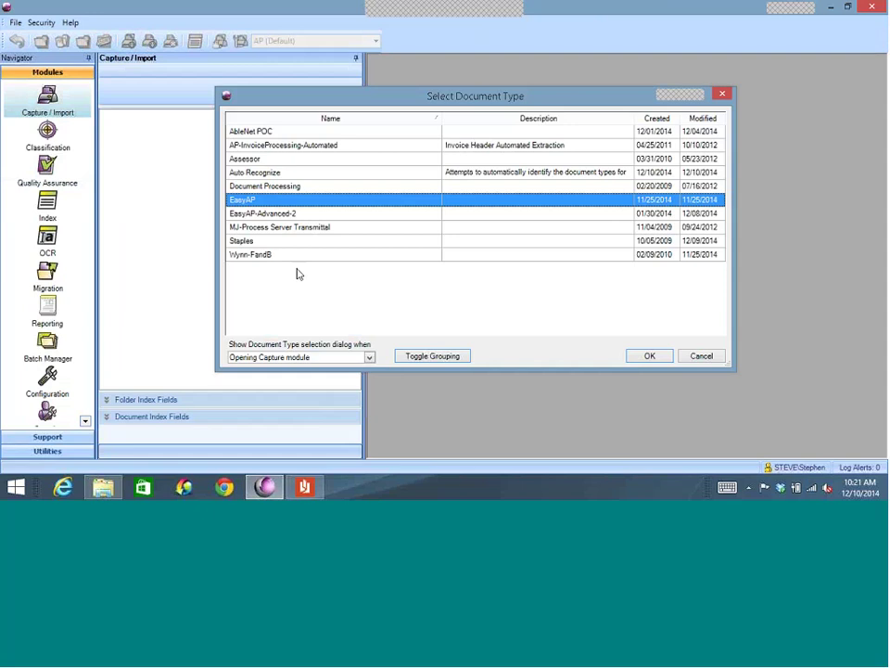
click(278, 241)
click(650, 358)
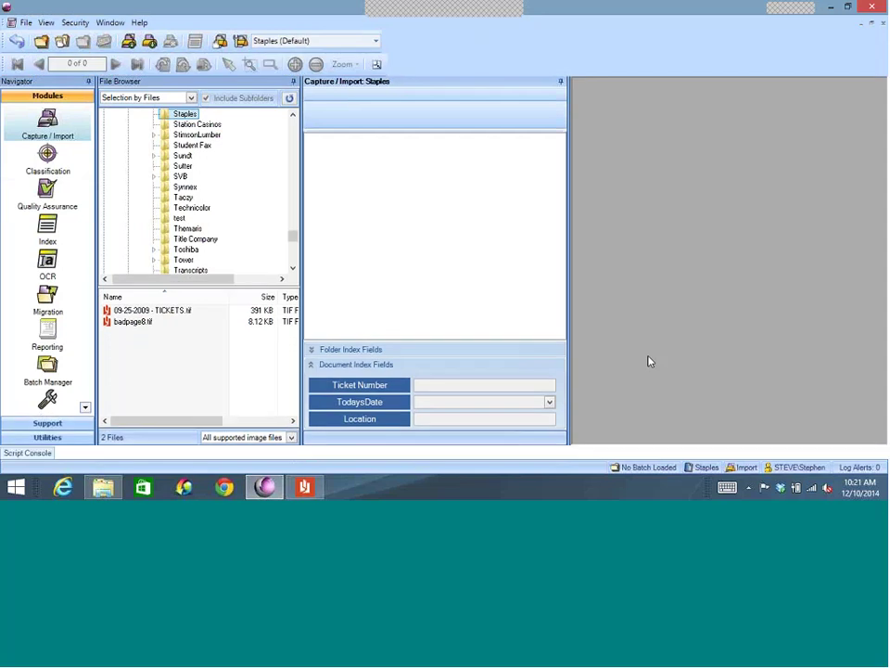
Import 09-25-2009 - TICKETS.tif as a new batch and close it to Quality Assurance
click(185, 309)
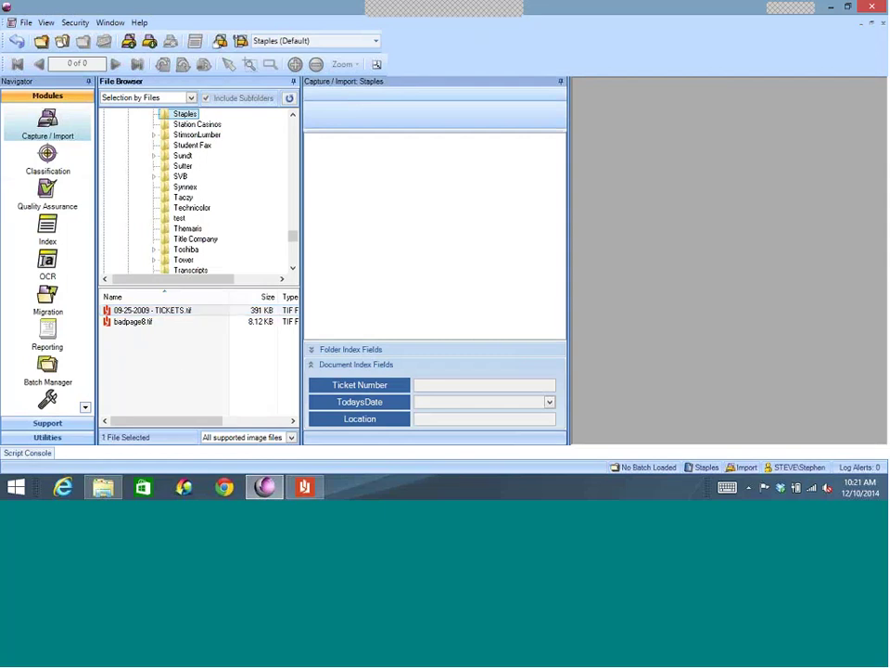
click(128, 41)
key(Escape)
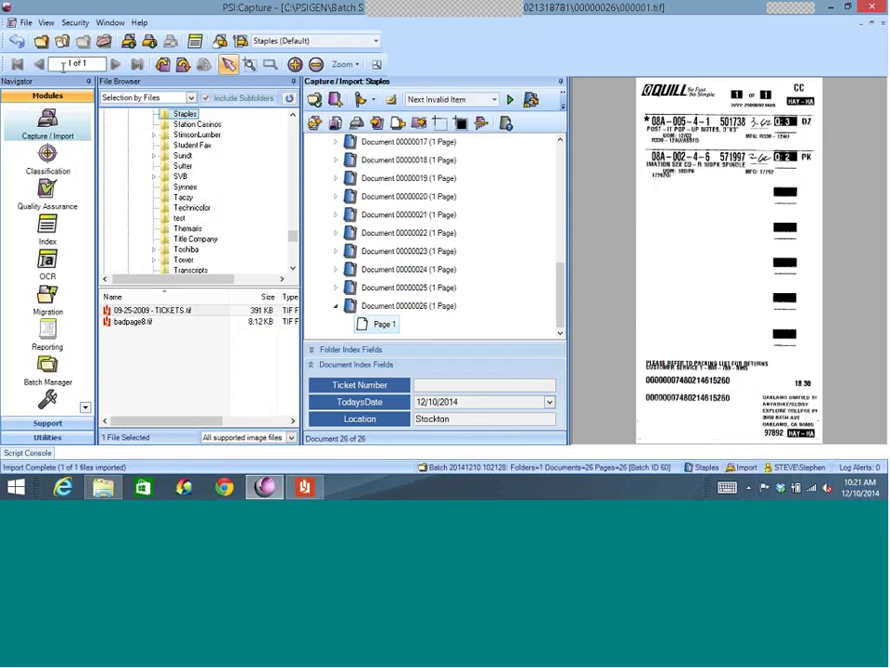
click(103, 40)
click(414, 285)
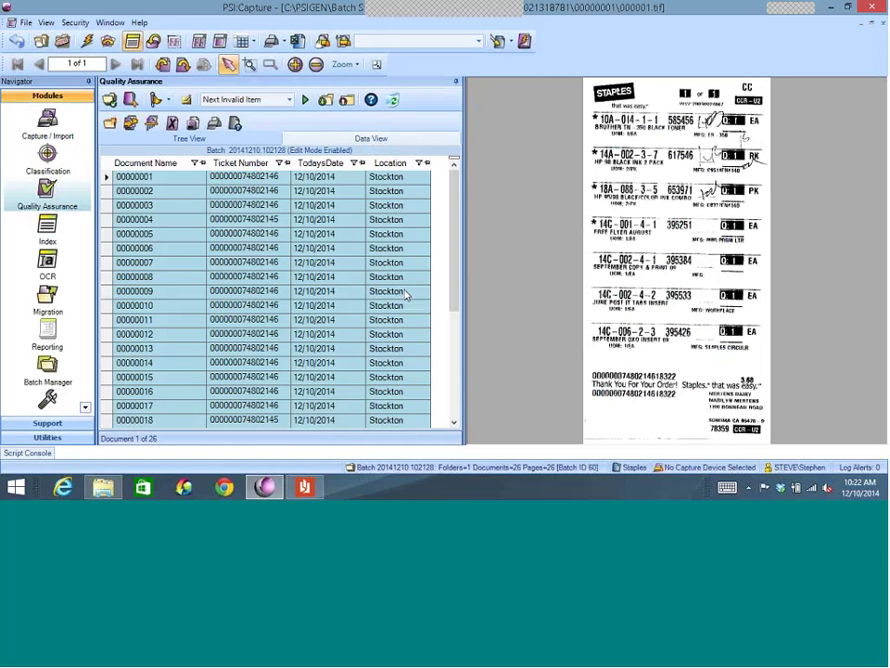
Widen the Ticket Number column and document grid, then check the first ticket number against its image
drag(290, 162, 341, 163)
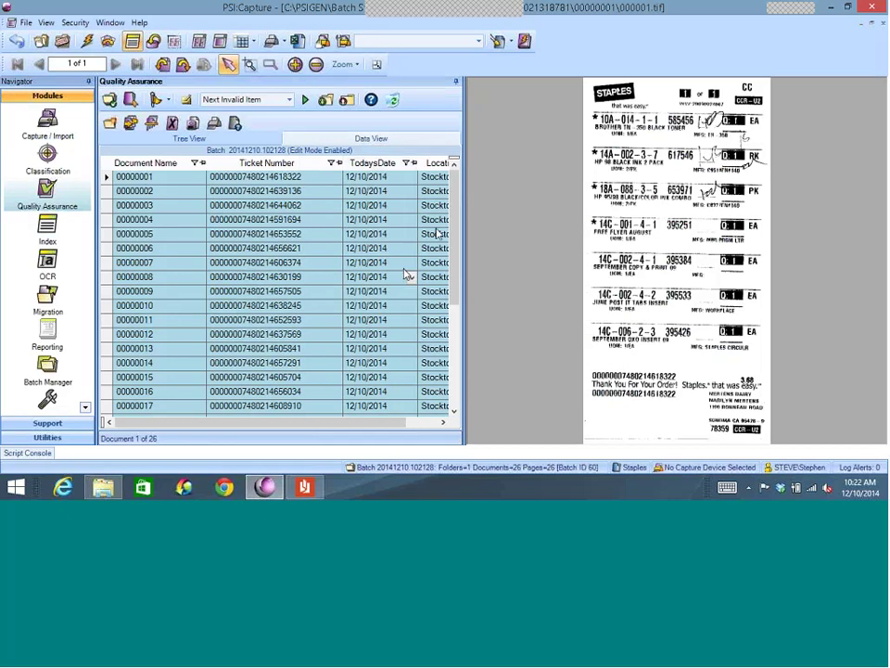
drag(464, 277, 558, 297)
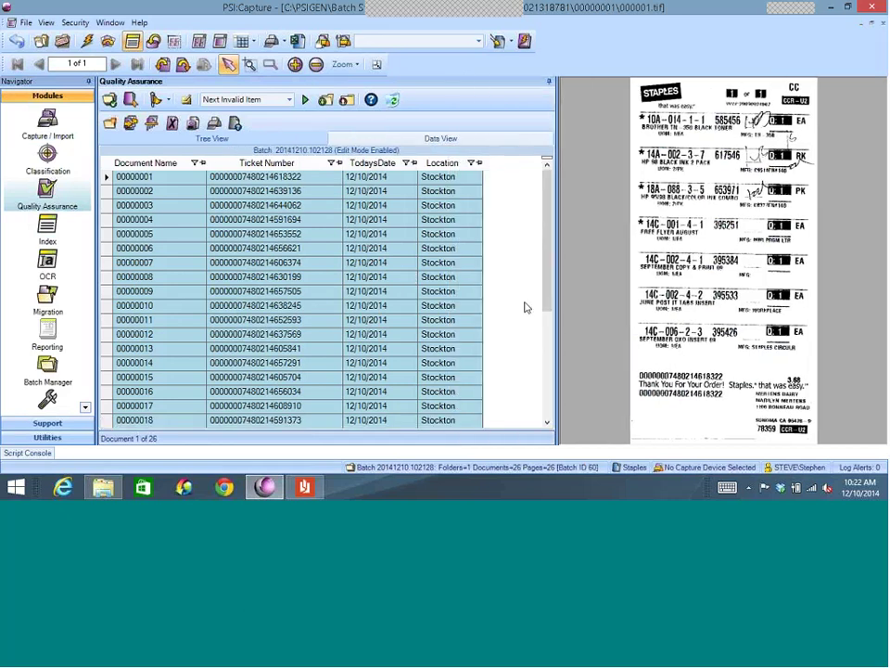
click(315, 179)
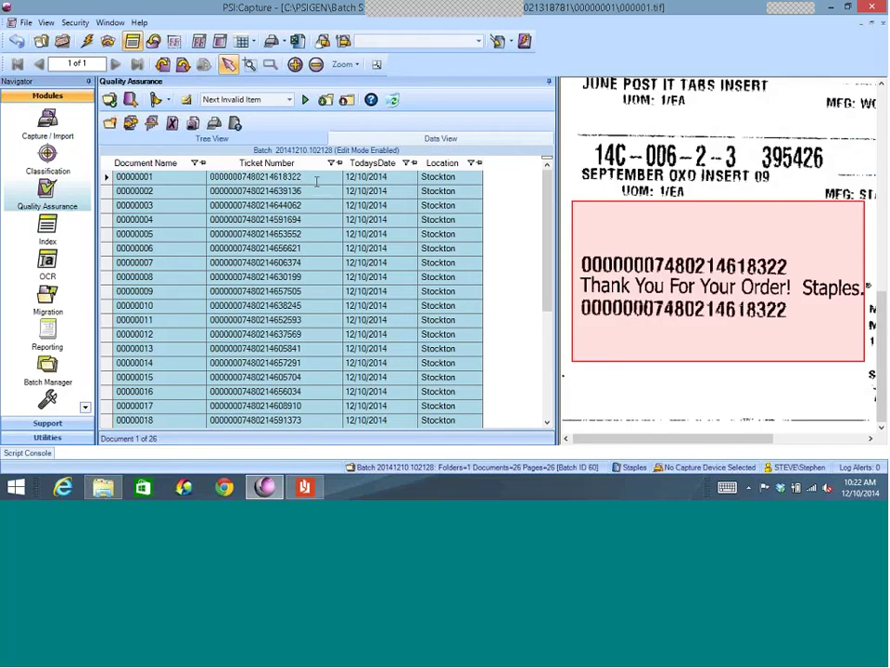
Step through the next ticket numbers to document 5 of 26, matching each to its receipt image
click(313, 191)
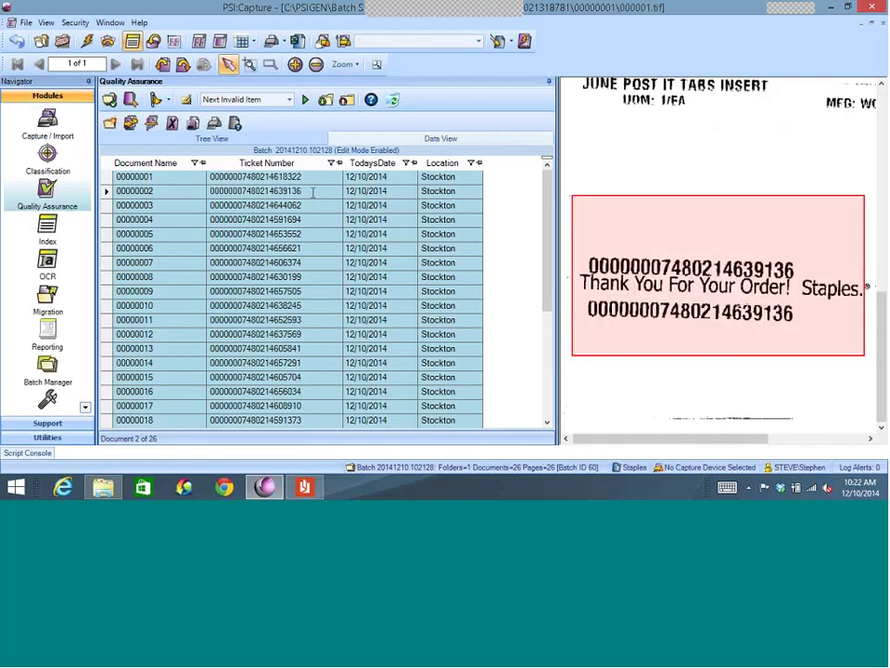
key(Return)
key(Return)
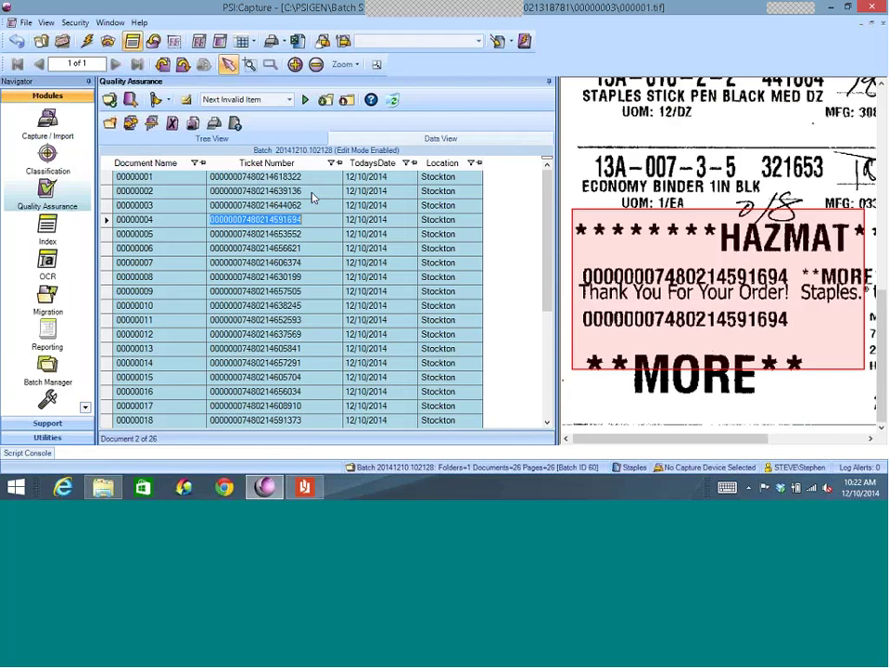
key(Return)
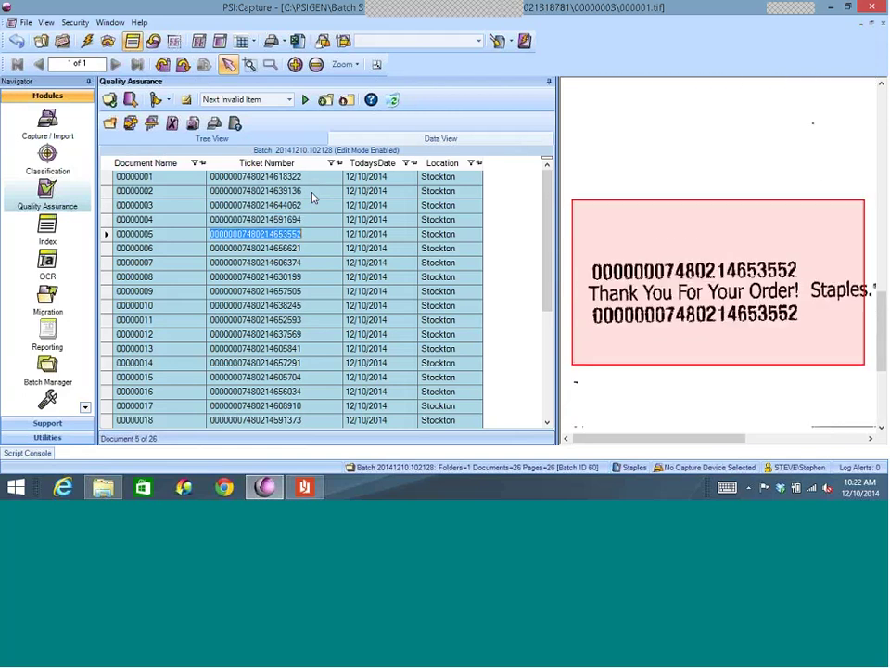
key(Return)
key(Return)
key(Return)
key(Return)
key(Return)
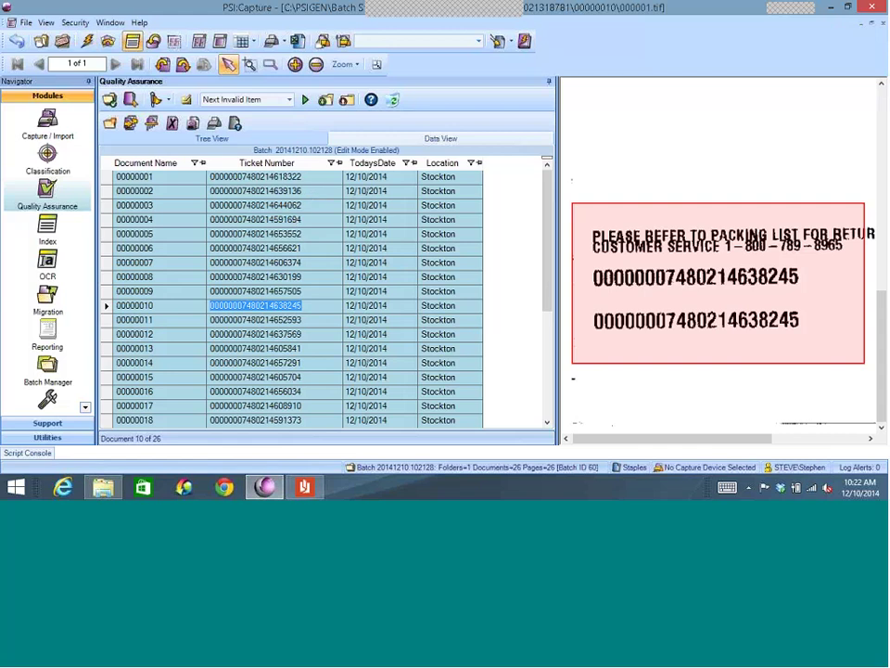
Close the reviewed Staples batch and start a capture with the Assessor document type
click(15, 43)
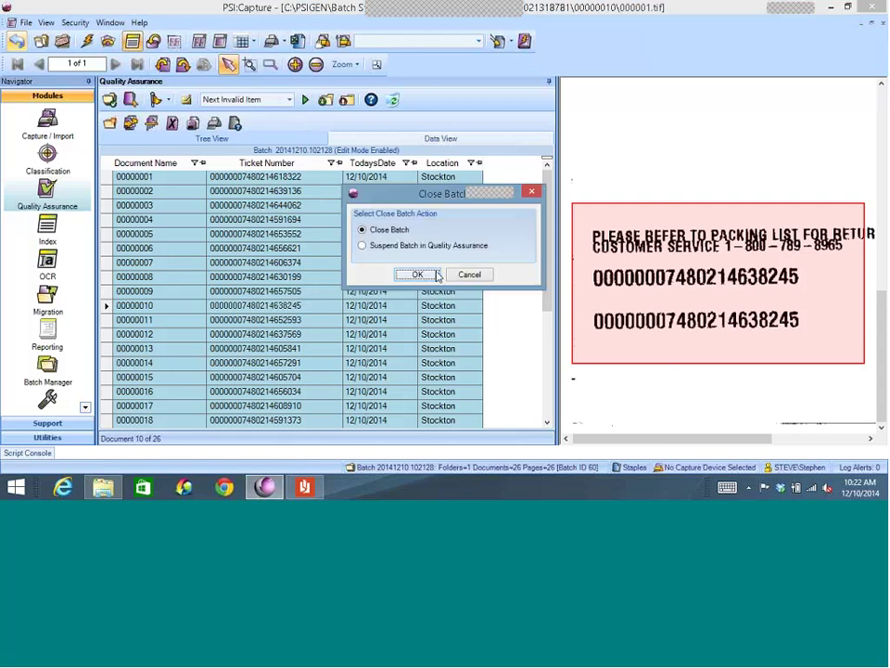
click(425, 274)
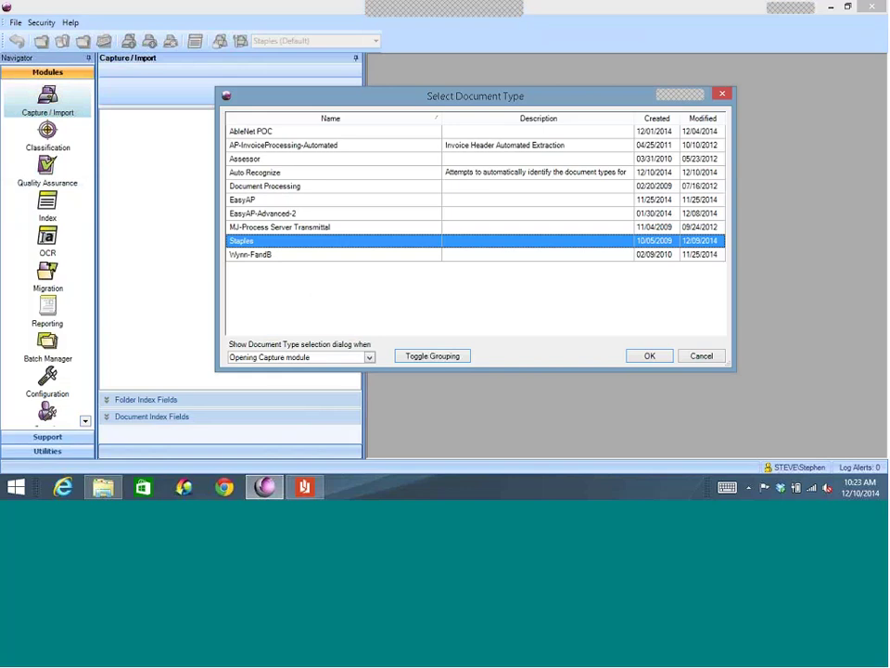
click(277, 160)
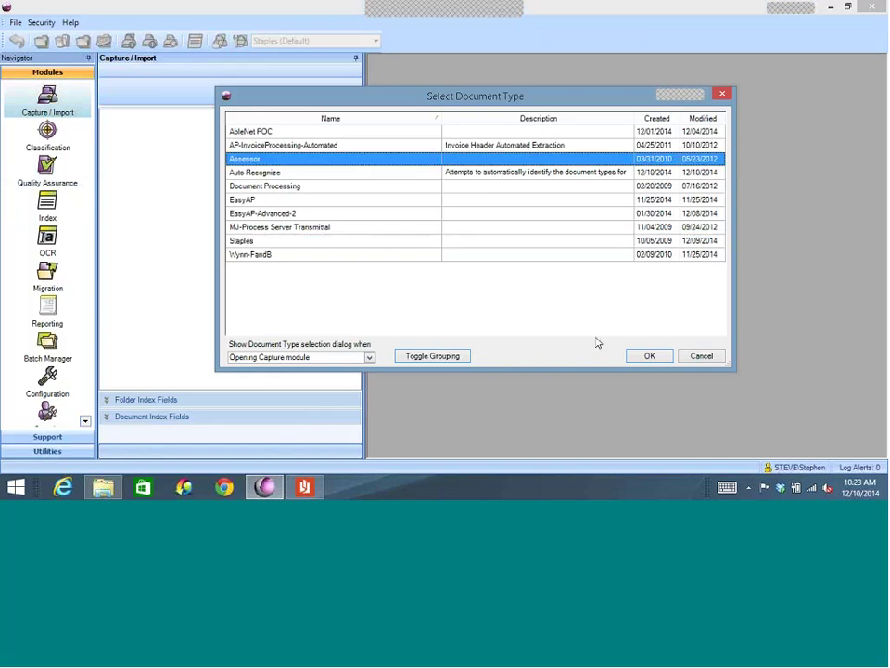
click(650, 356)
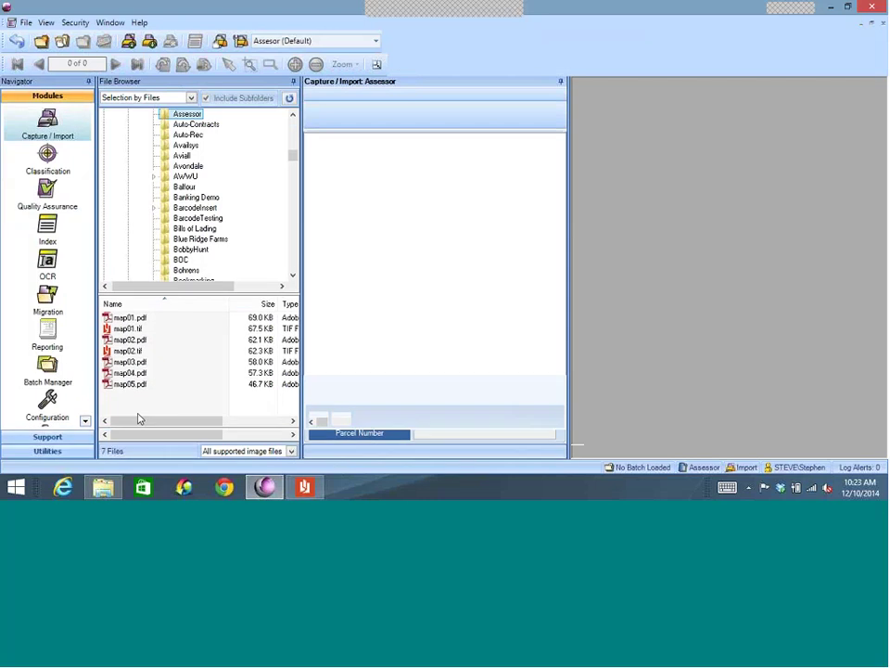
Create a batch from all seven Assessor map files and send it on to Quality Assurance
key(ctrl+a)
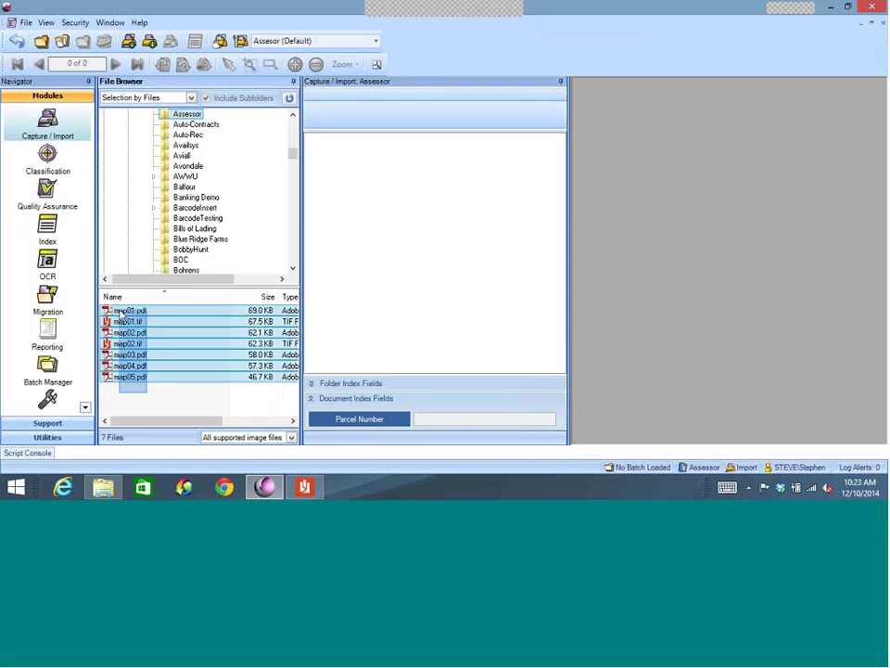
click(128, 41)
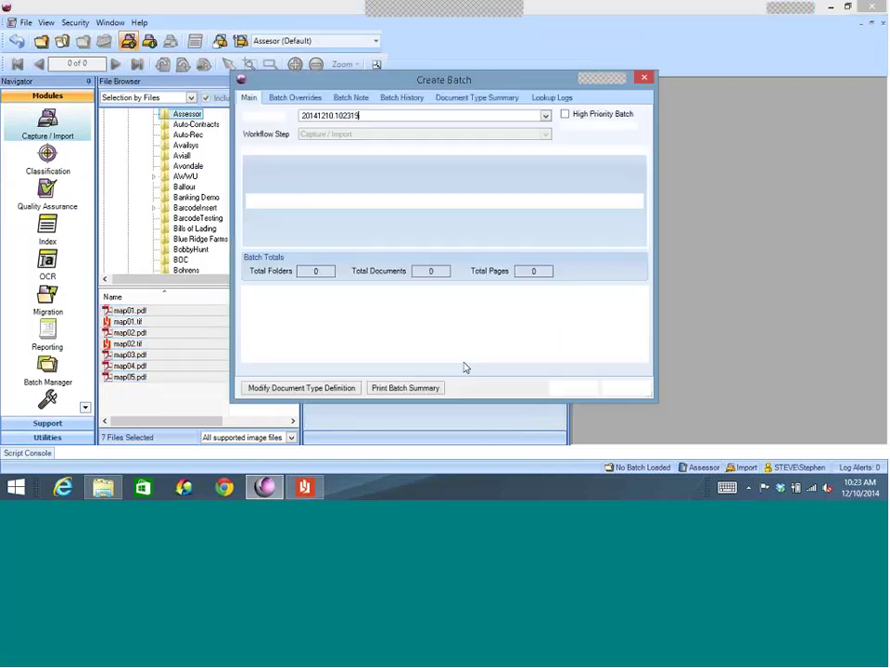
click(561, 392)
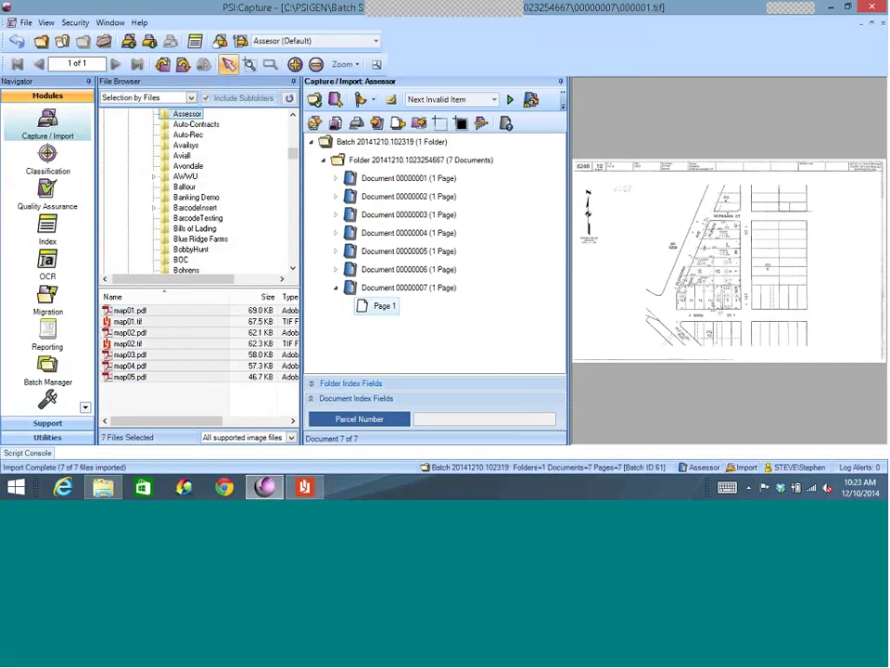
click(103, 42)
click(408, 283)
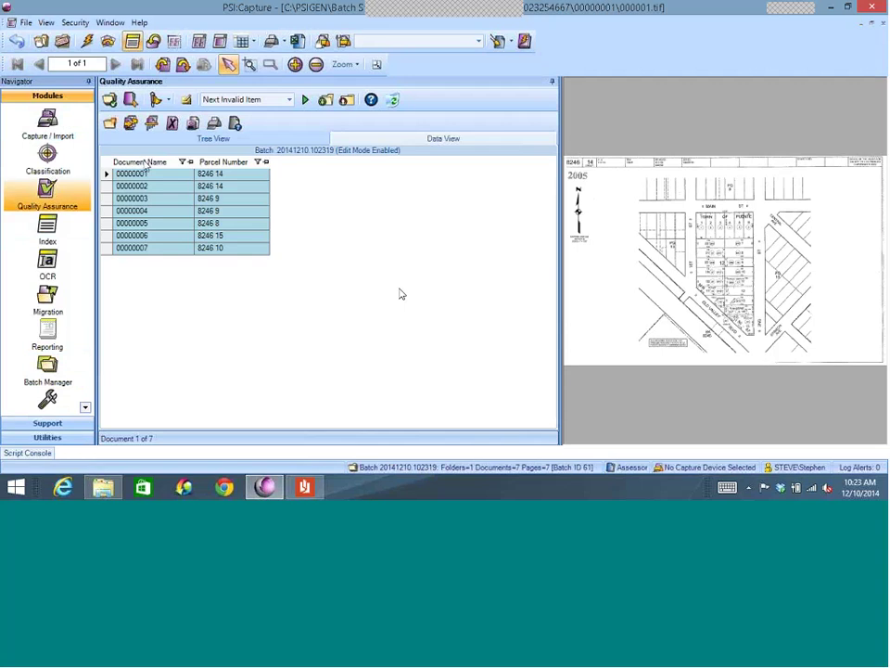
Compare the six documents' parcel numbers with their maps, then close the Assessor batch
click(250, 176)
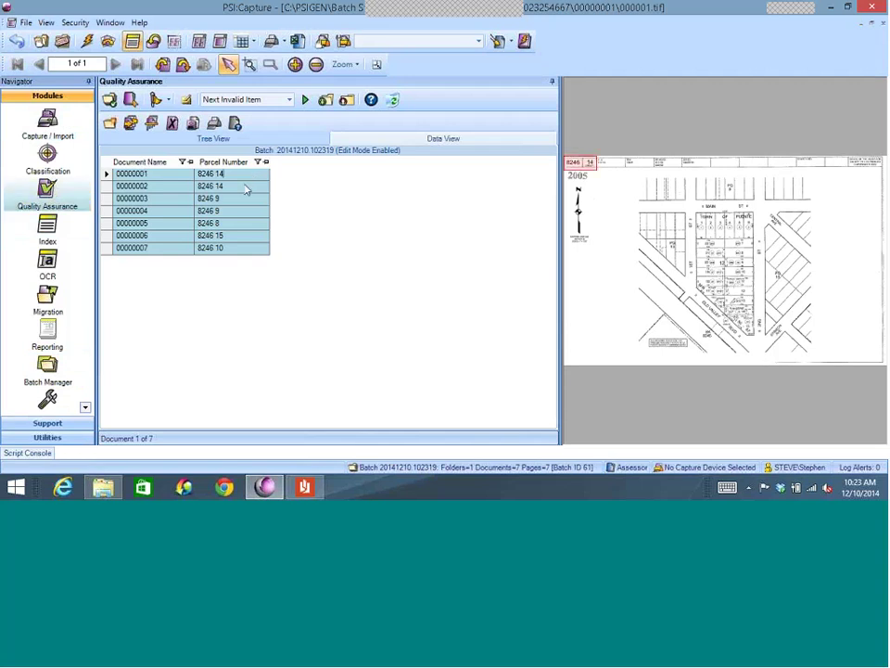
click(247, 189)
click(245, 199)
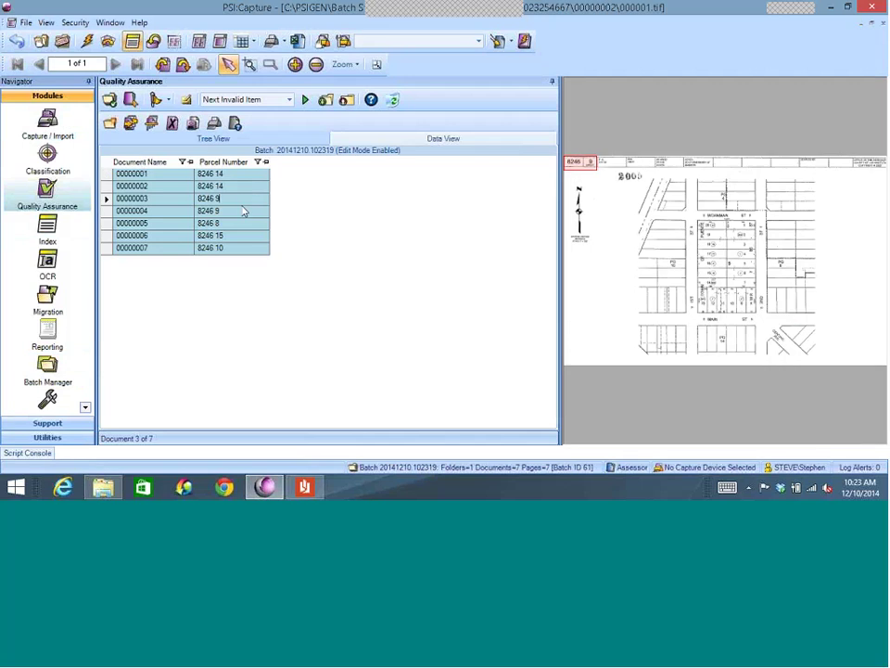
click(239, 211)
click(237, 224)
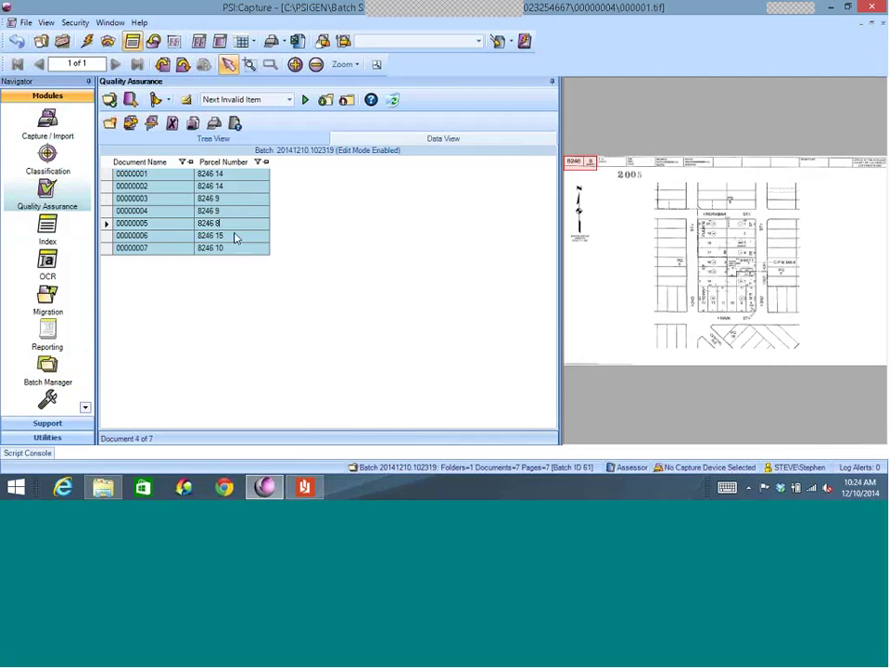
click(236, 236)
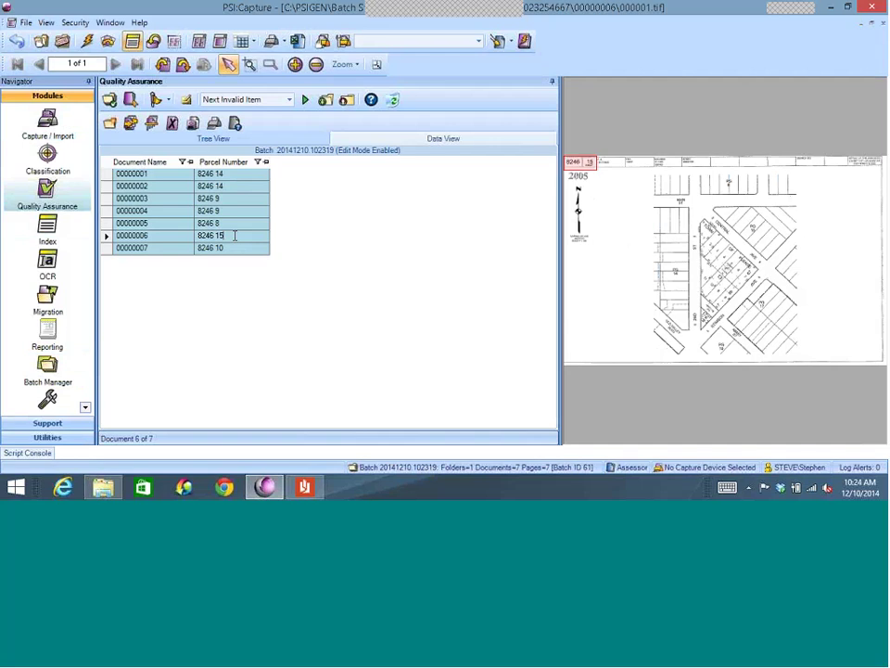
click(17, 41)
click(430, 275)
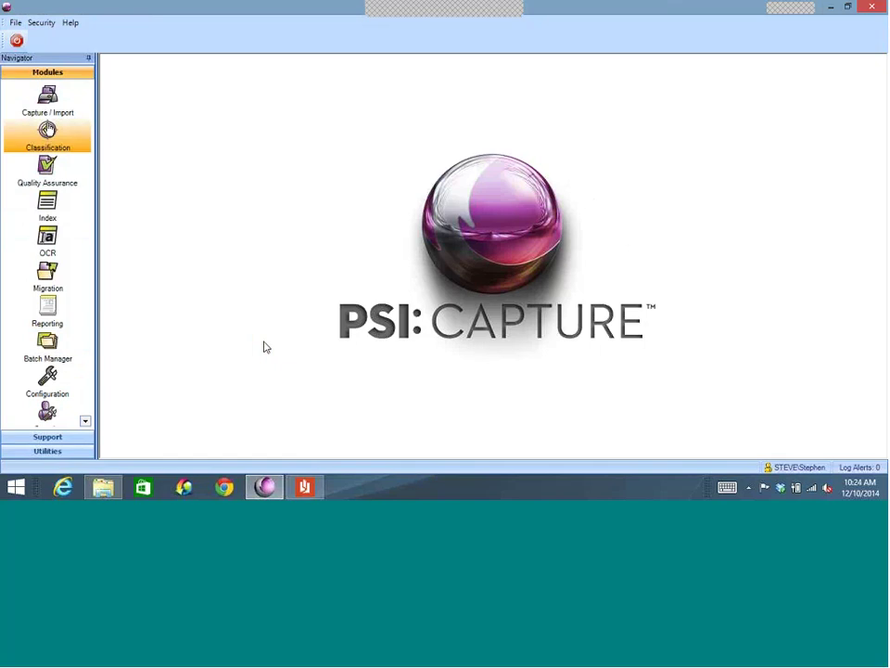
Start an EasyAP-Advanced-2 capture session and select its four .tif invoice files
click(43, 110)
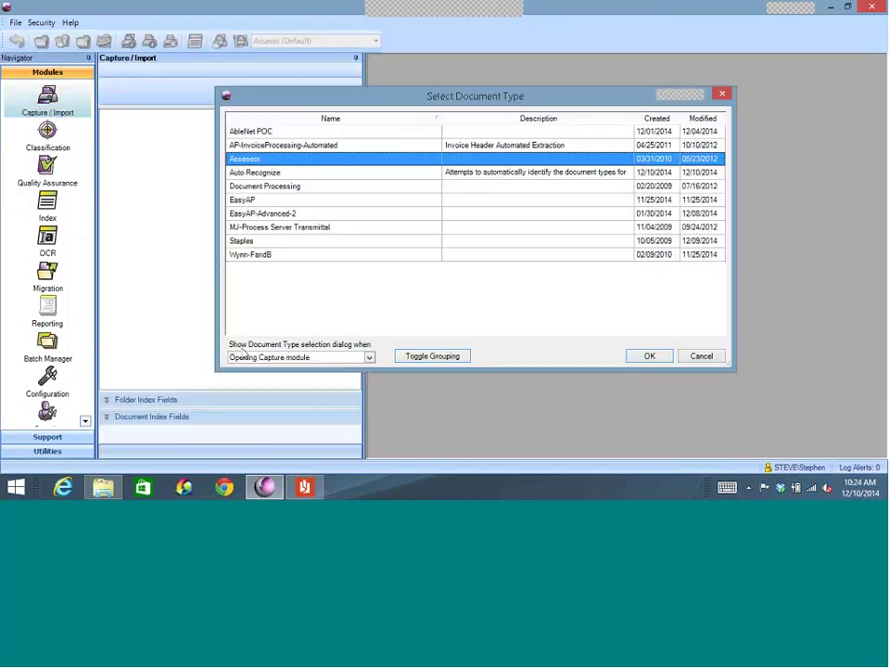
click(278, 213)
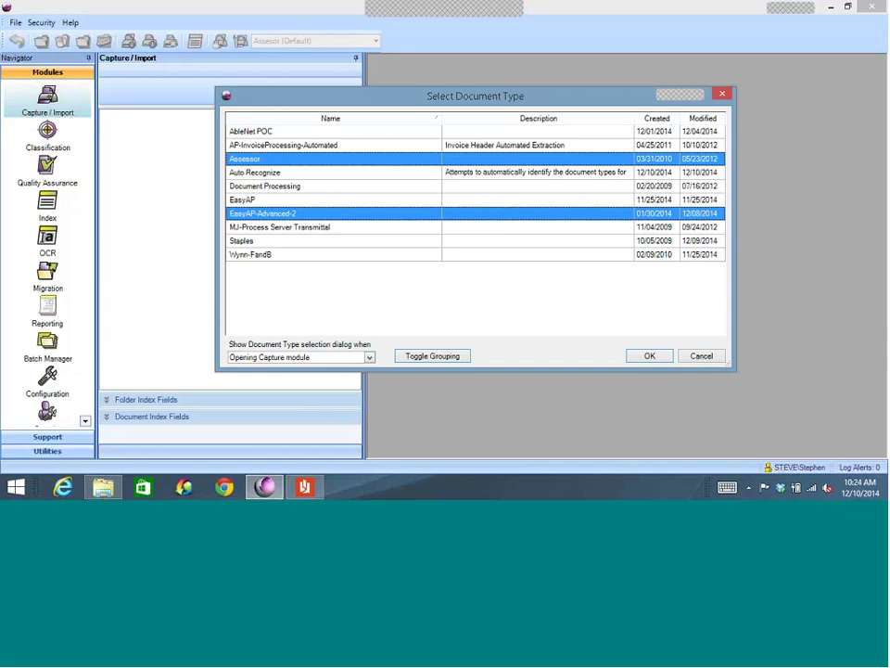
click(650, 356)
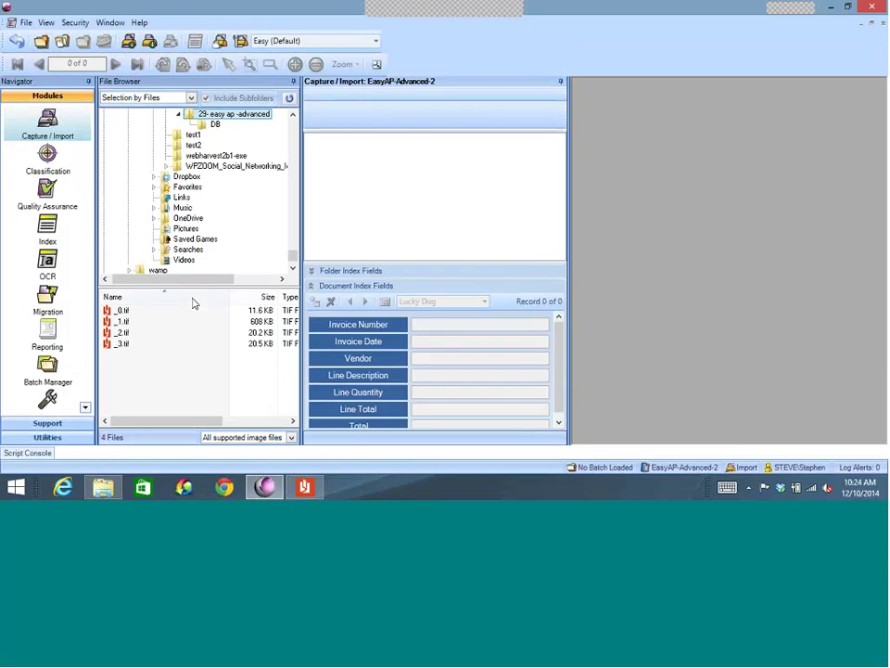
drag(143, 363, 489, 390)
Create the EasyAP-Advanced-2 batch and close it with 'Close Batch and Continue'
click(572, 388)
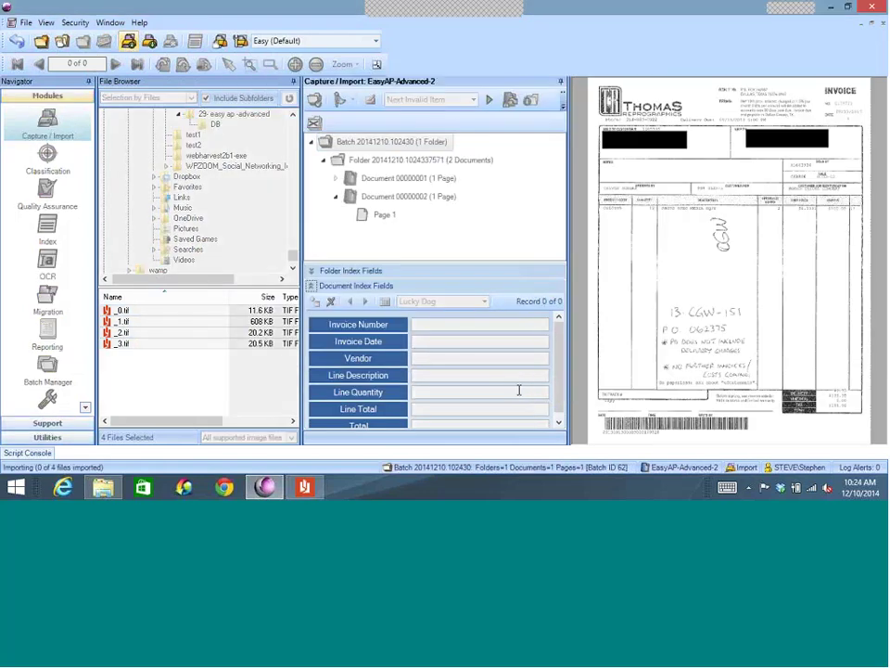
click(103, 42)
click(419, 285)
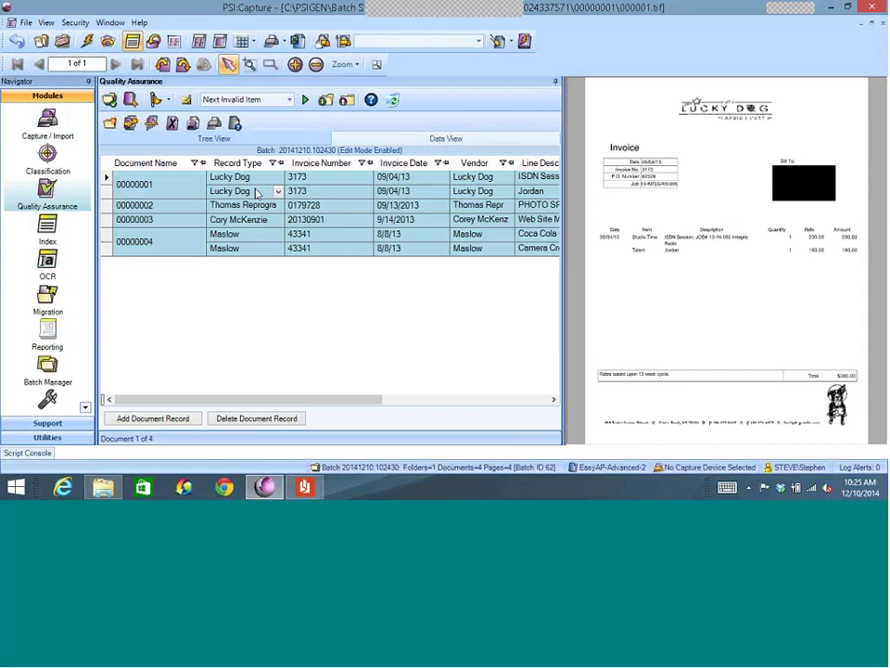
click(317, 237)
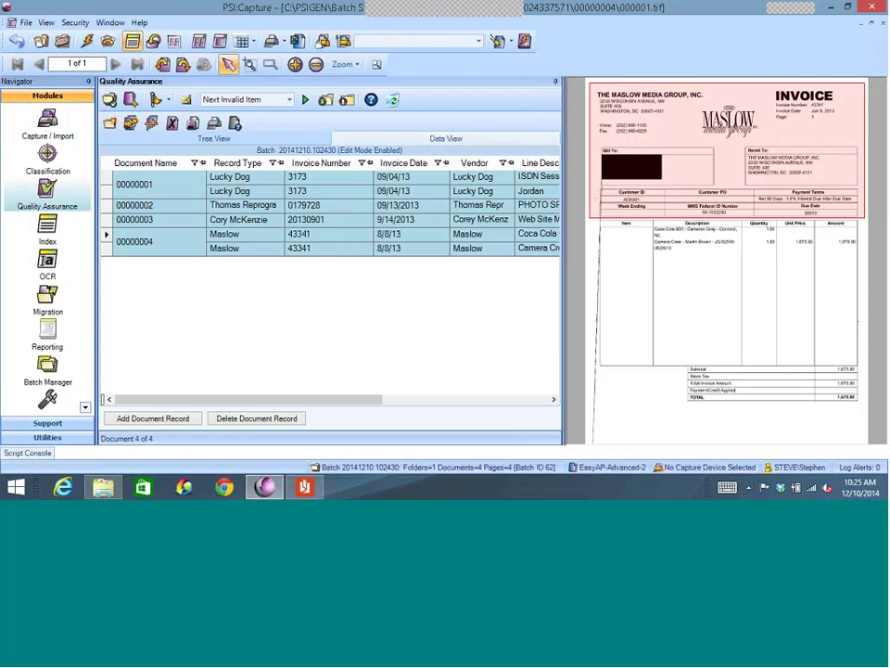
drag(375, 399, 418, 393)
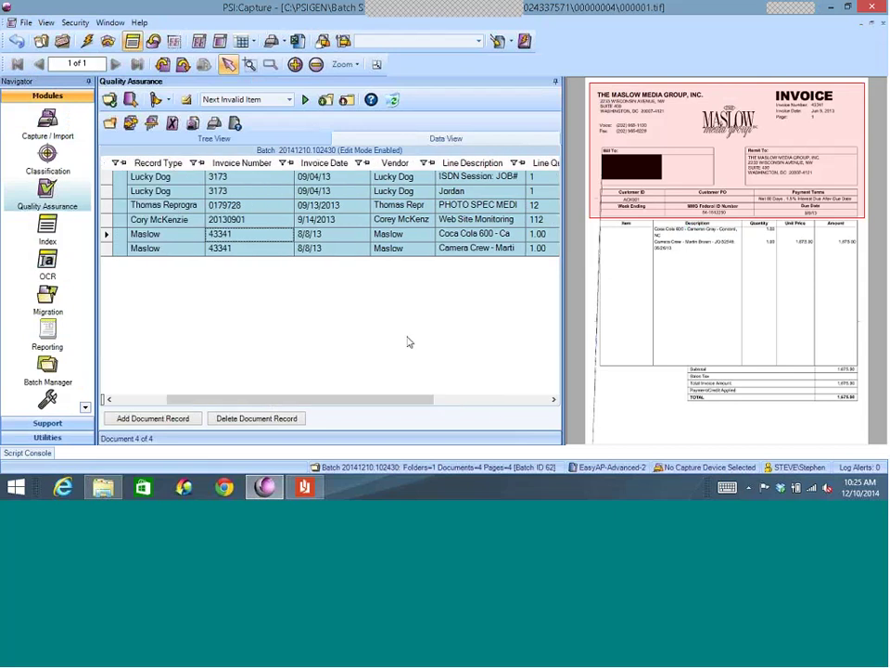
click(425, 179)
click(429, 206)
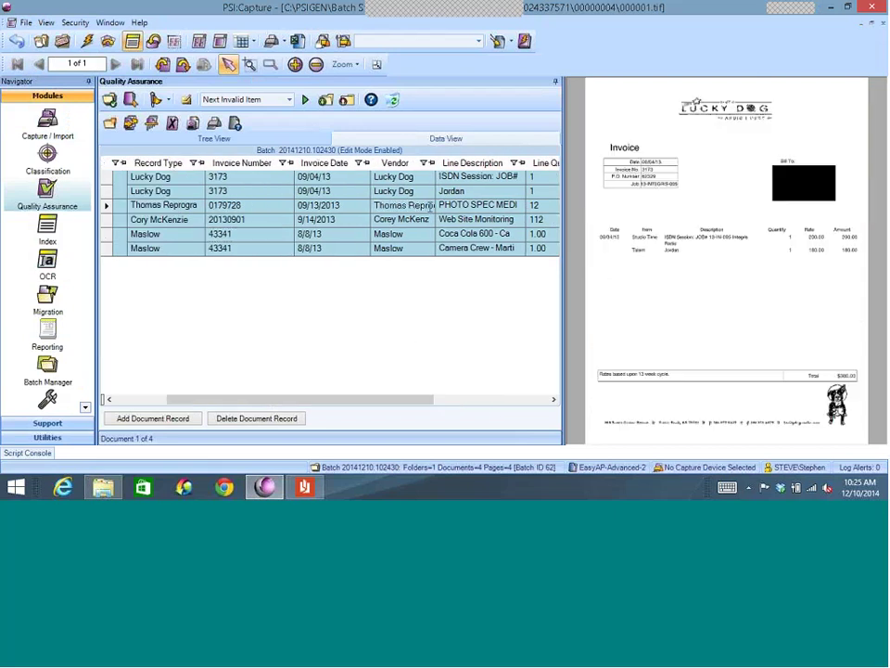
click(421, 220)
click(422, 235)
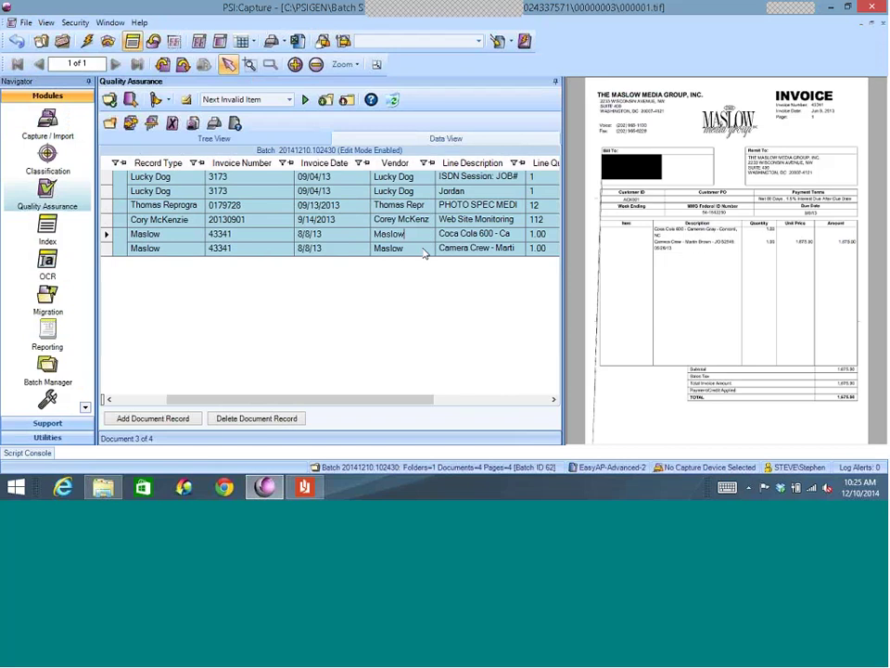
Close the invoice batch to continue to OCR, then bring up the EasyAP output folder
click(16, 41)
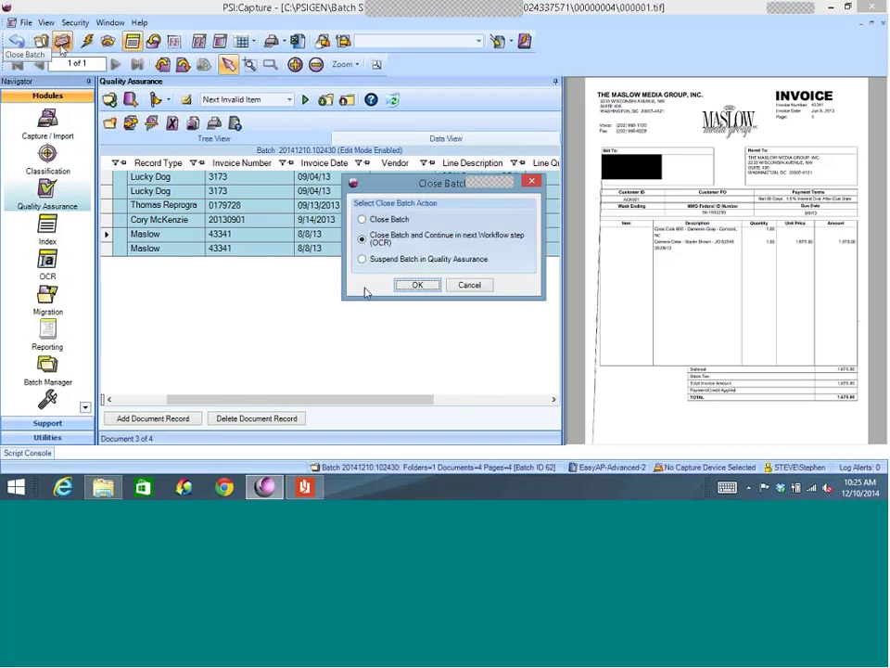
click(418, 284)
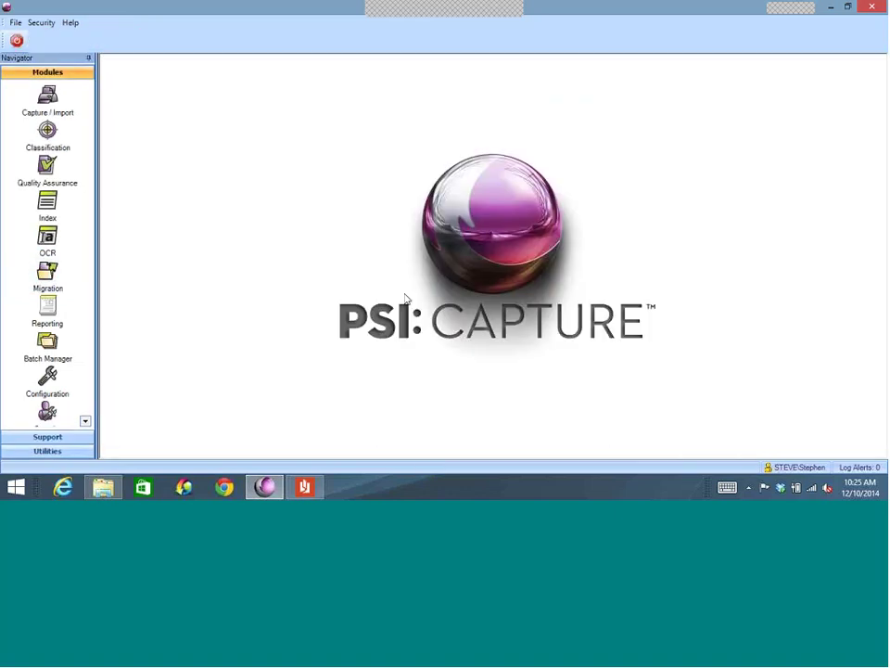
click(103, 487)
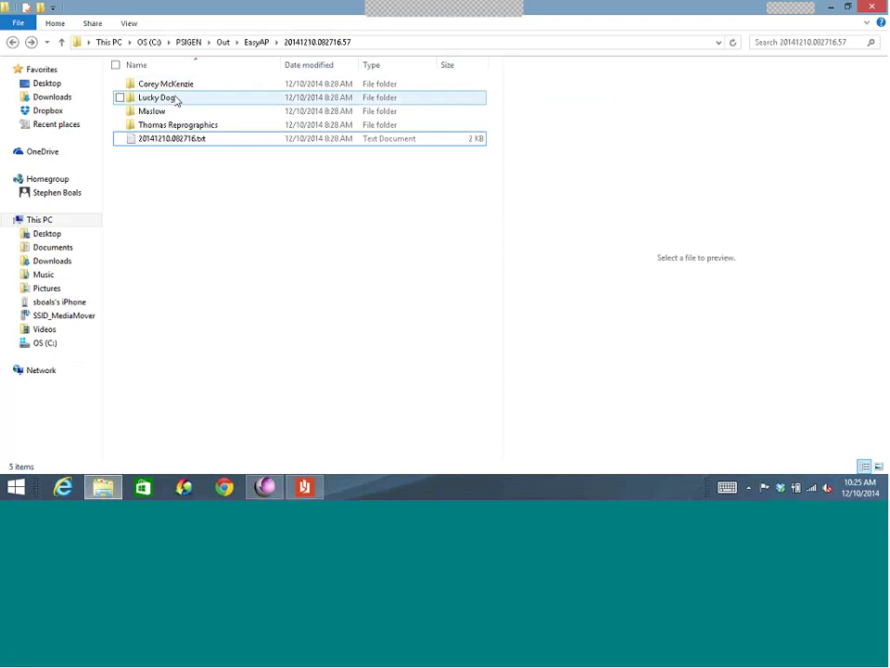
Check the PDF in the first vendor's 2013 folder, then open 20141210.082716.txt in Notepad
click(173, 139)
ctrl+click(173, 150)
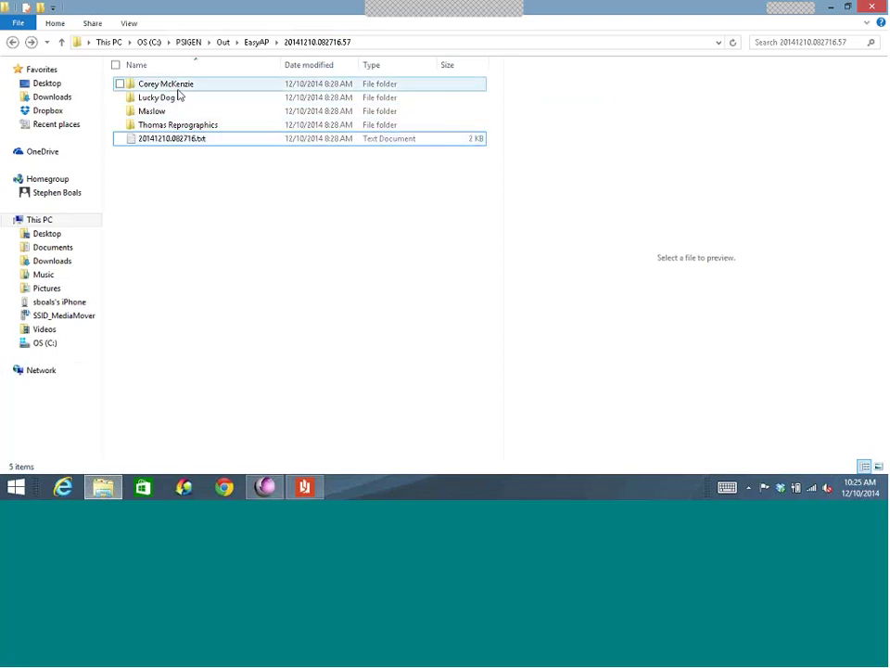
click(179, 89)
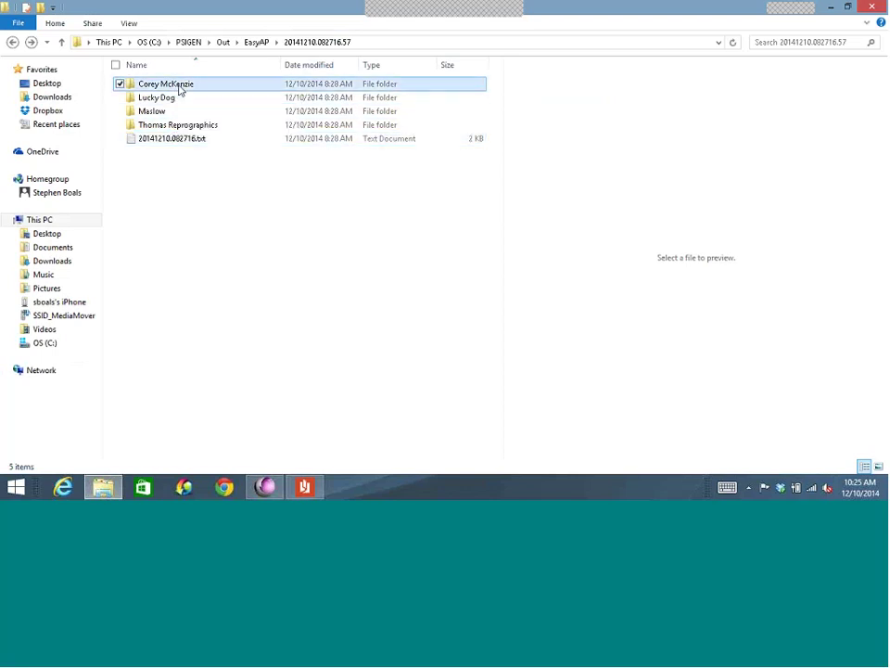
double_click(180, 89)
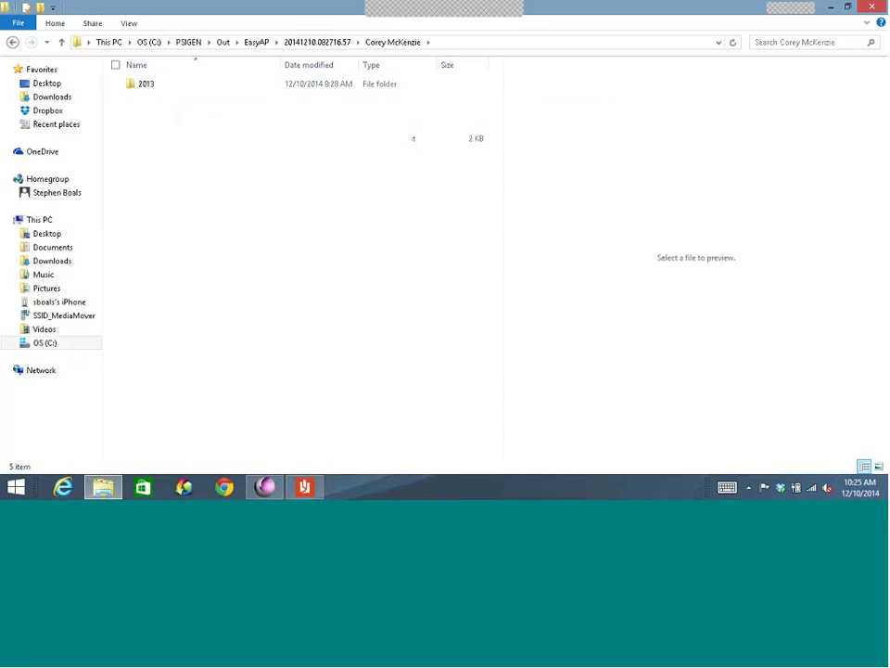
click(149, 90)
double_click(149, 89)
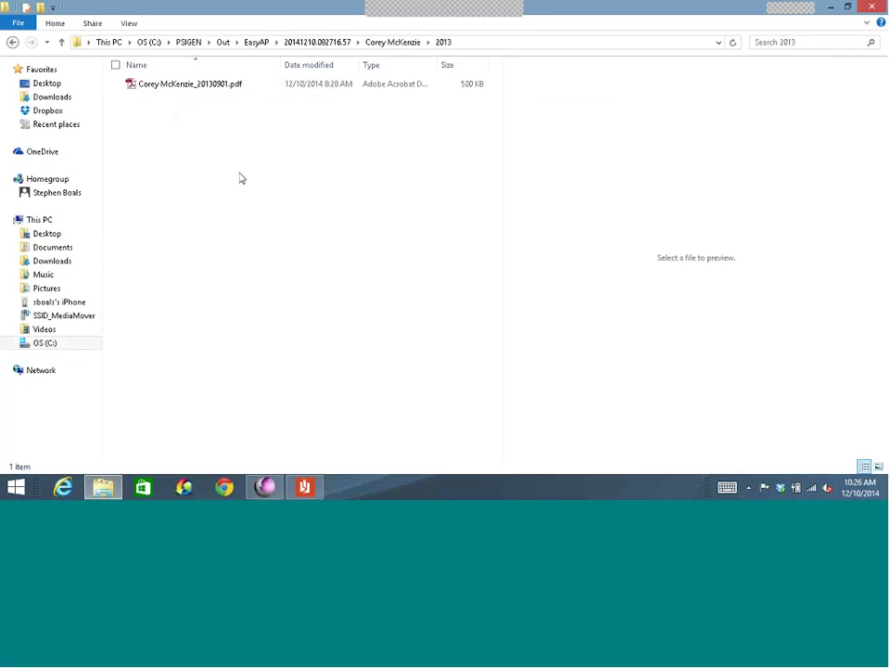
click(335, 43)
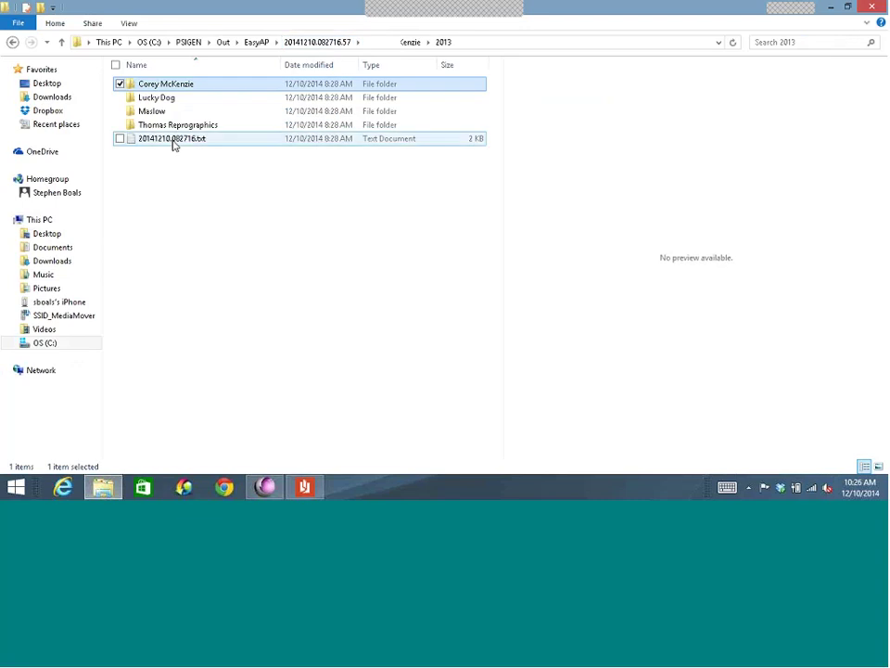
double_click(173, 141)
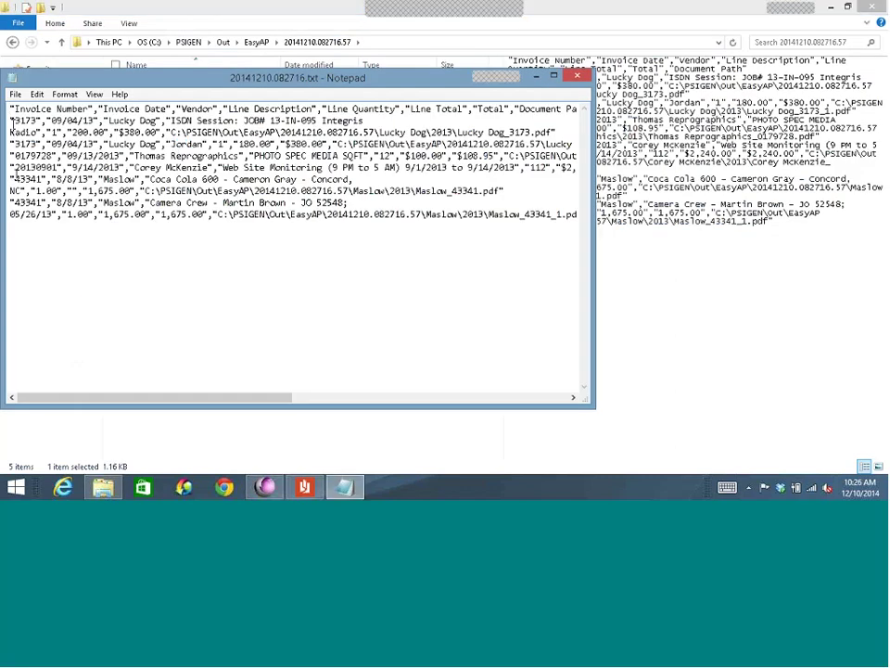
drag(9, 121, 544, 216)
click(551, 252)
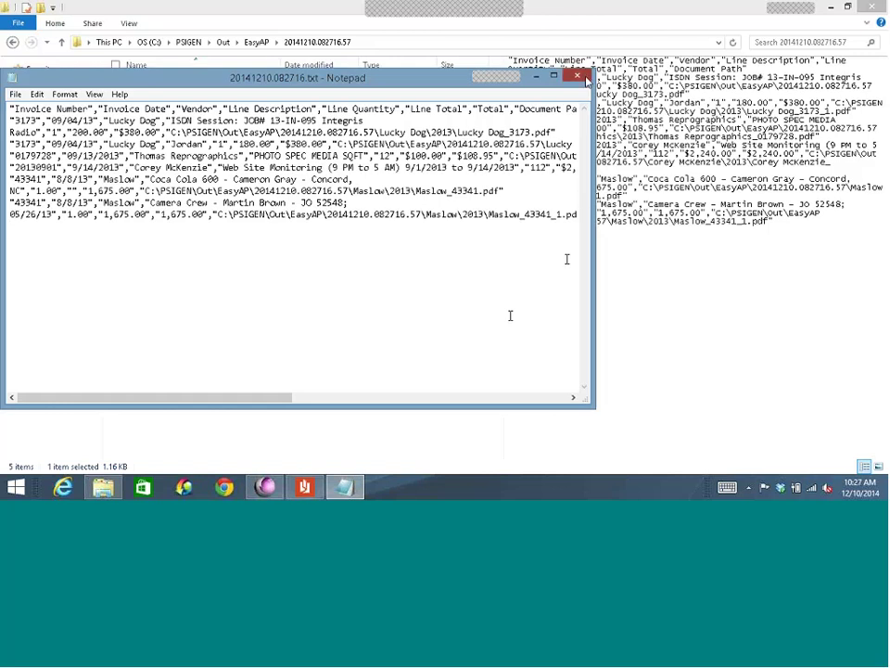
Close the exported text file in Notepad and switch back to PSI:Capture
click(584, 77)
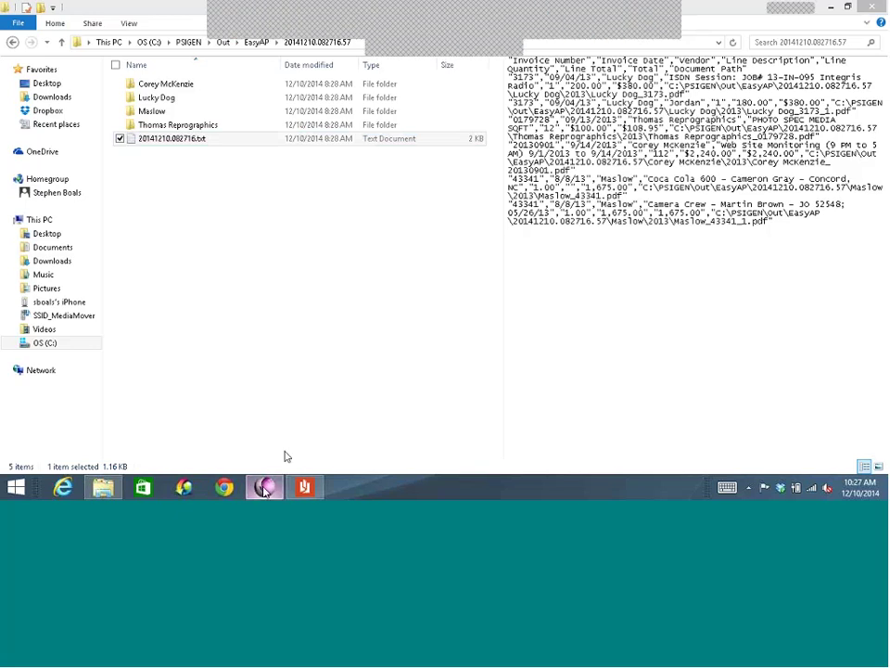
mouse_move(264, 486)
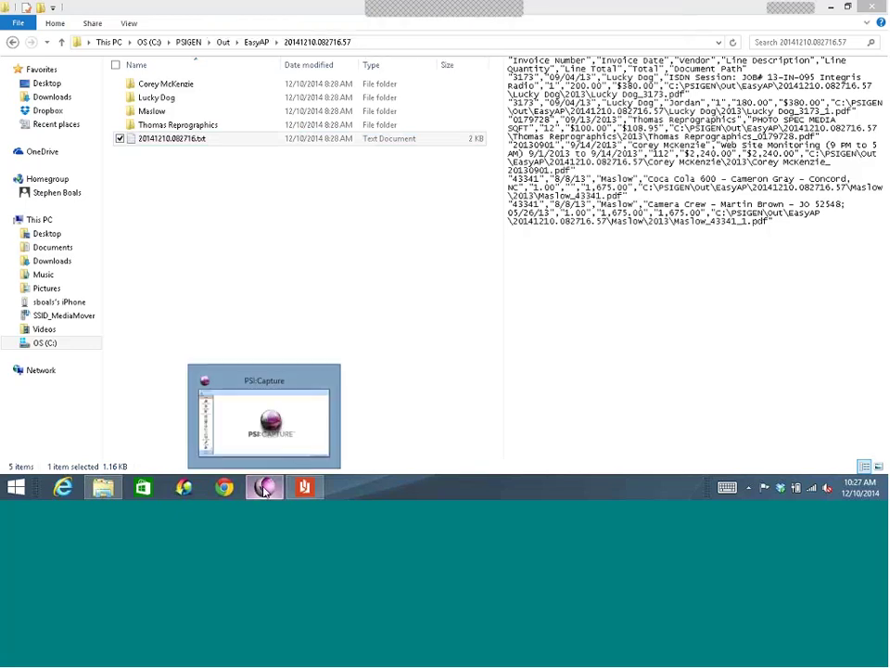
click(299, 445)
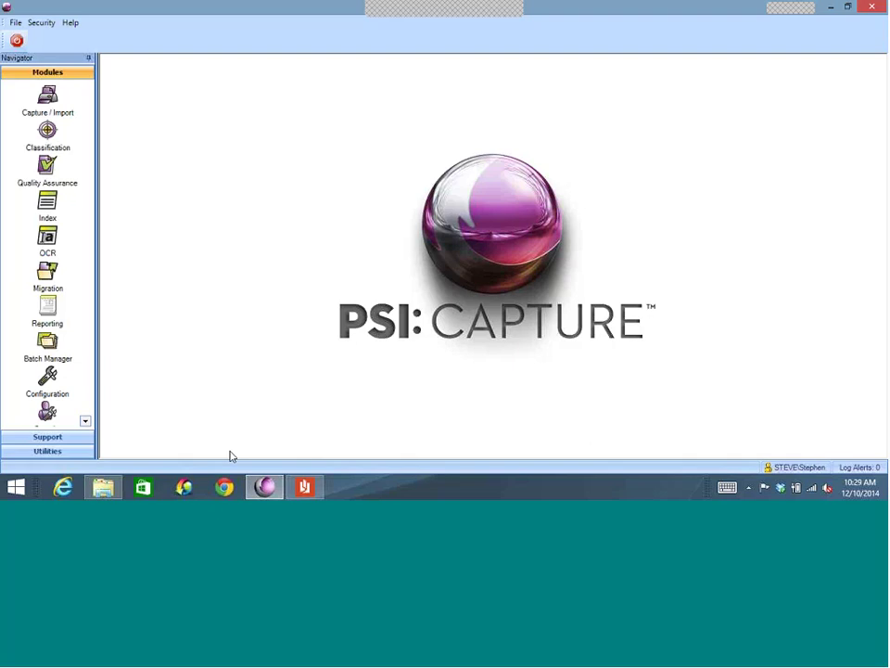
Edit the Document Processing document type and advance through its settings to Step 9, Workflow
click(47, 390)
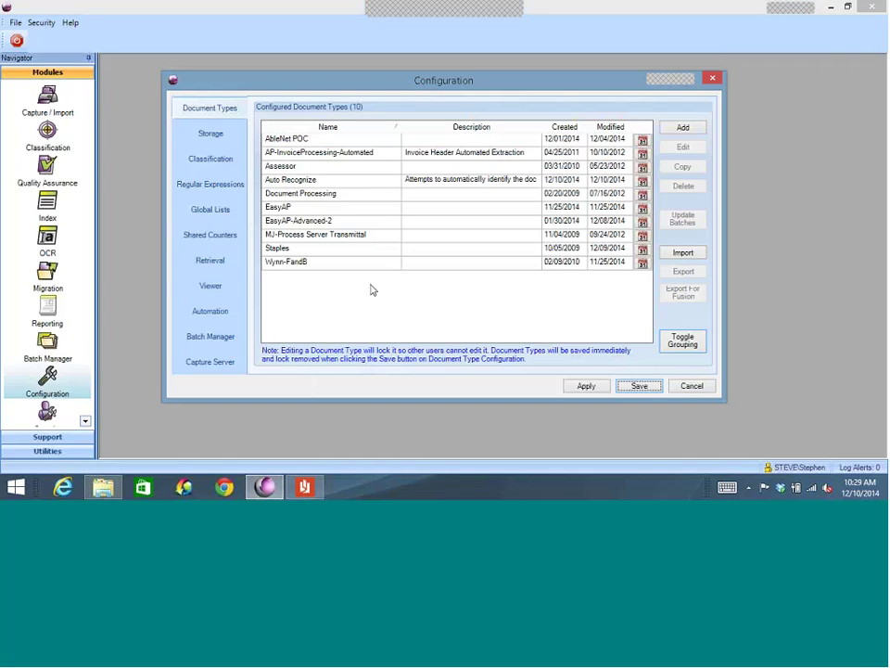
click(371, 194)
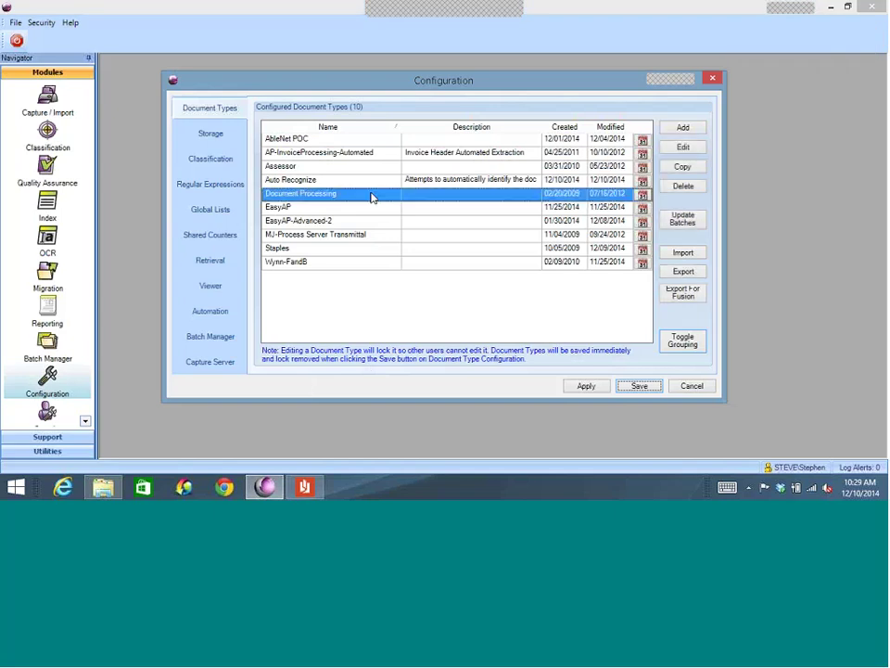
click(682, 146)
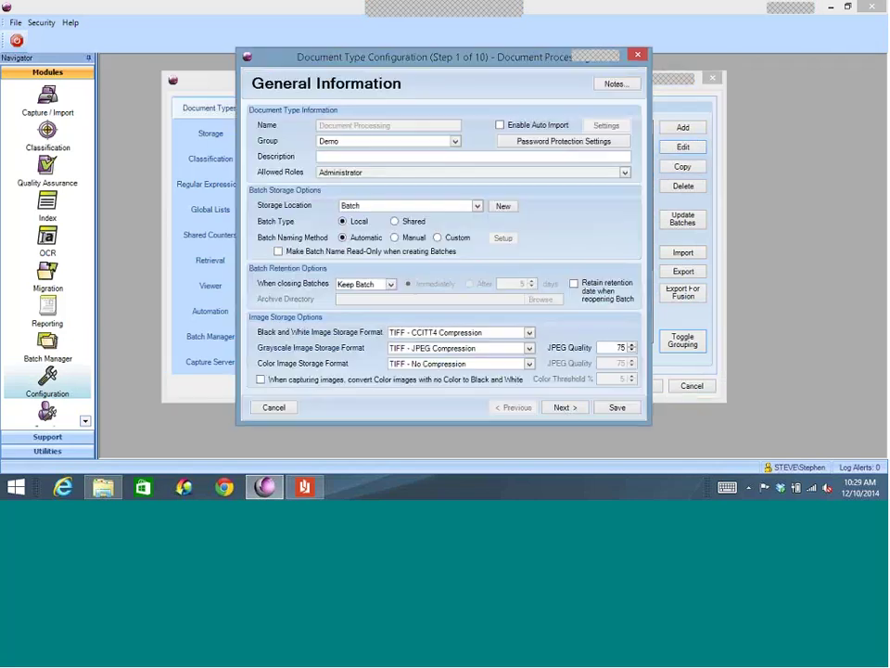
click(564, 407)
click(563, 408)
click(564, 407)
click(564, 407)
click(564, 407)
click(564, 407)
click(564, 407)
click(566, 408)
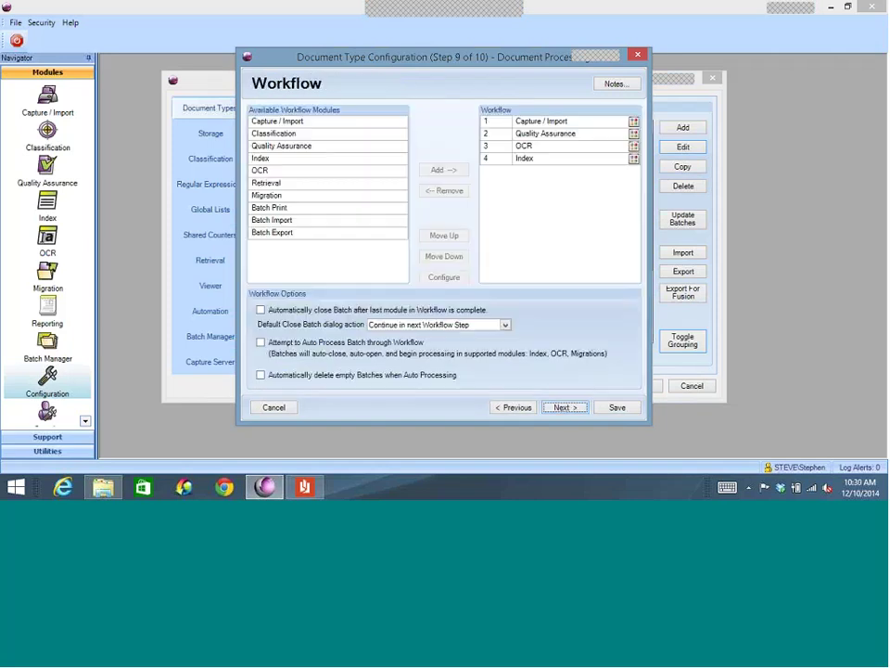
Add Migration to the workflow and choose Microsoft SharePoint Direct as its migration
click(269, 194)
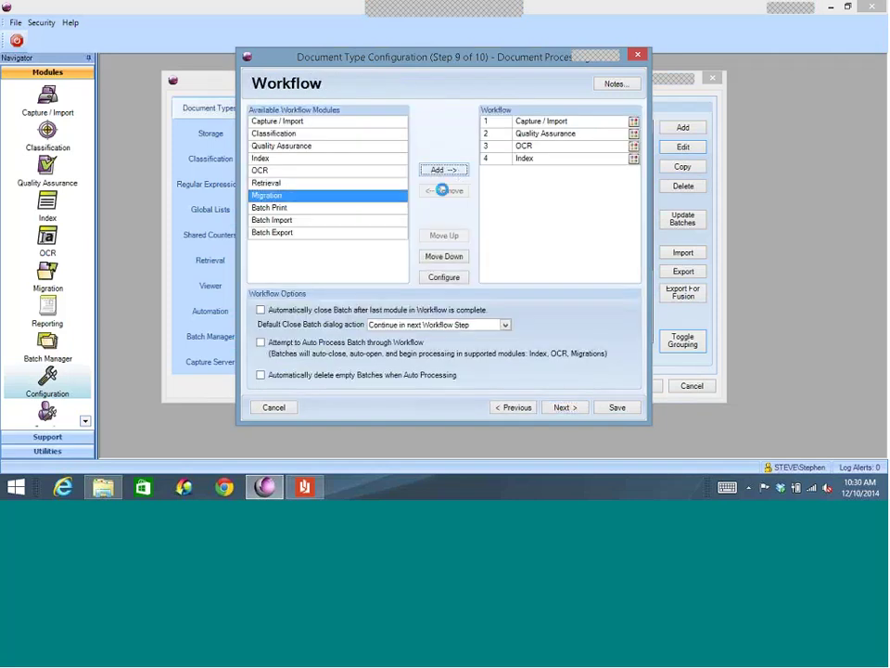
click(443, 170)
drag(403, 112, 401, 210)
click(327, 217)
click(429, 119)
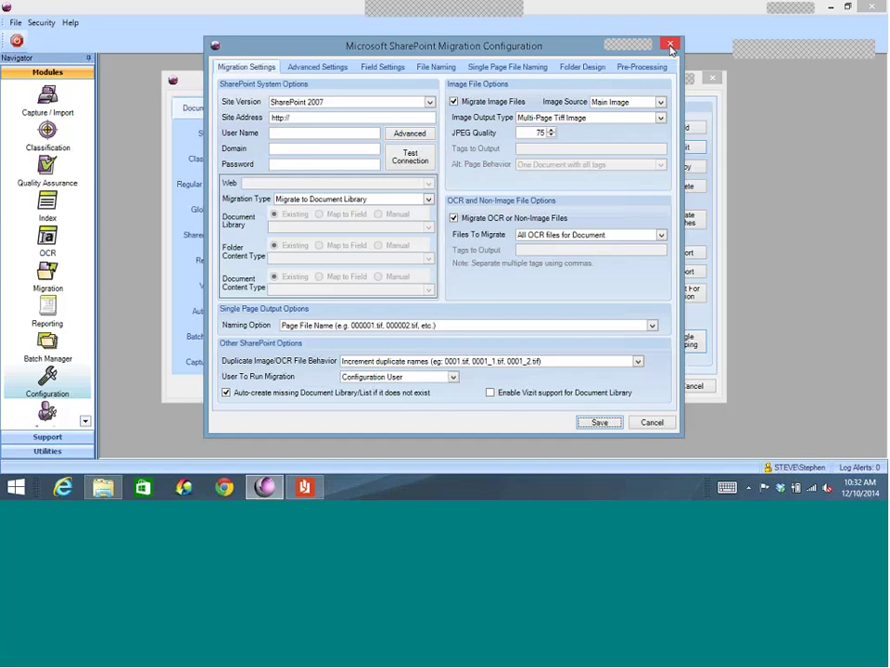
Close the SharePoint Migration, Migration Settings, Document Type and Configuration windows without adding a migration
click(670, 46)
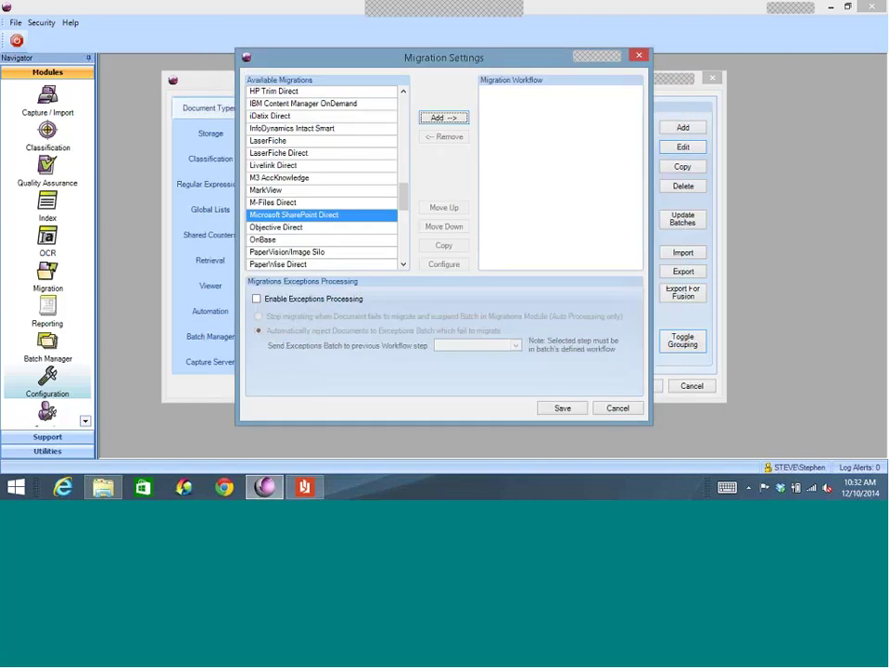
click(618, 409)
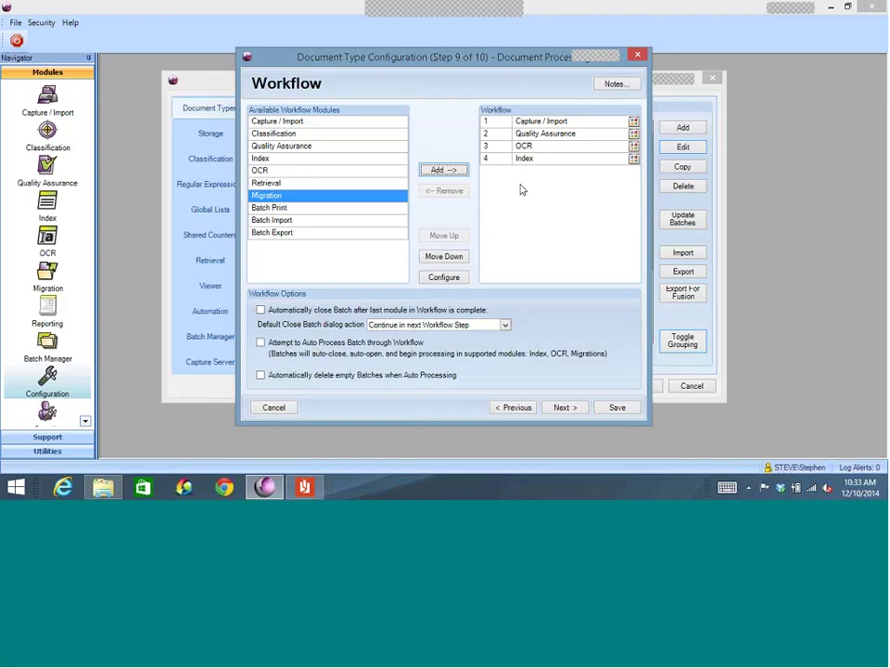
click(637, 55)
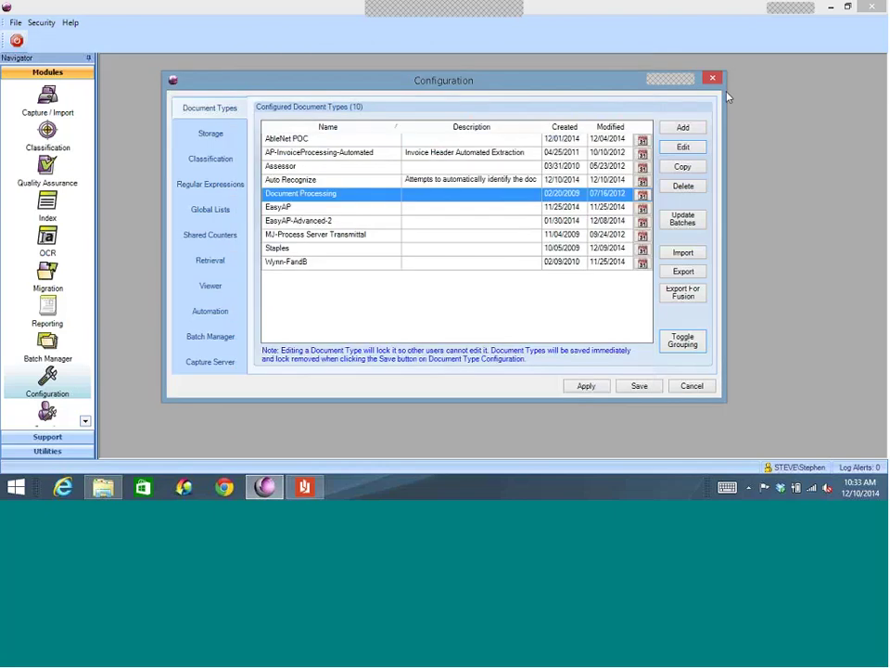
click(712, 79)
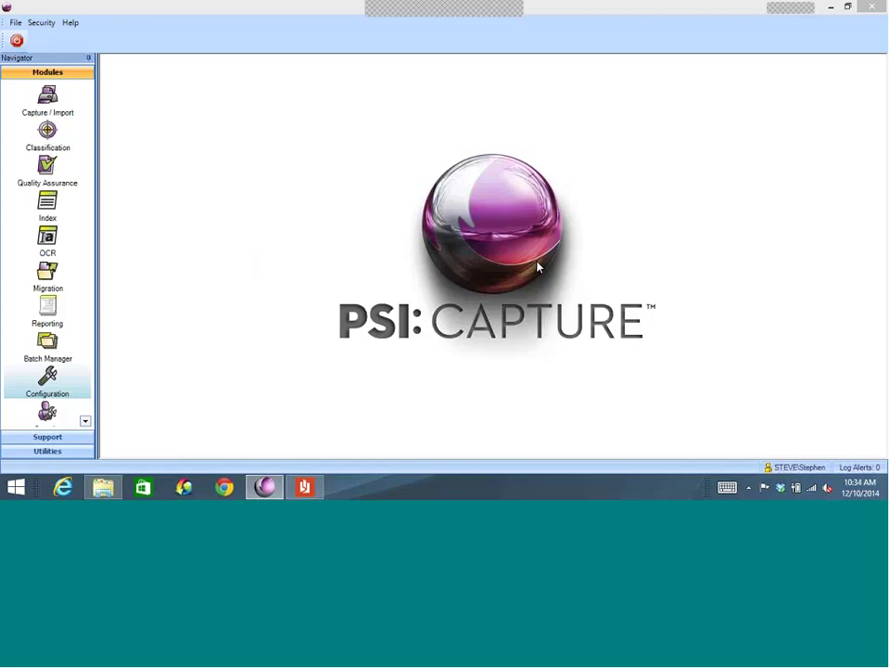